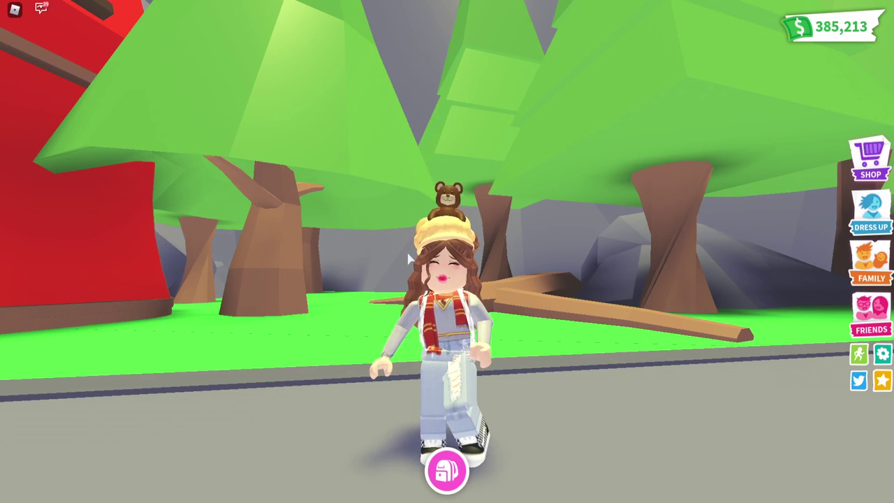
scroll(411, 259, "down", 2)
scroll(410, 258, "down", 2)
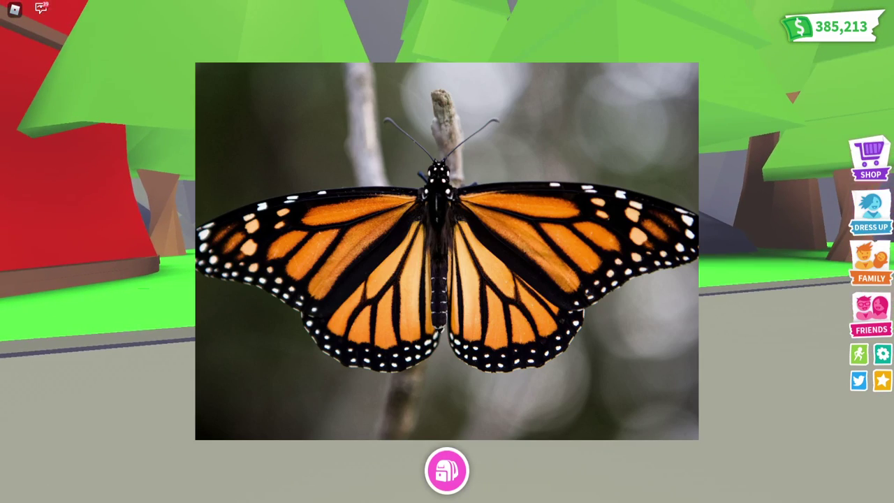
key("w")
key("d")
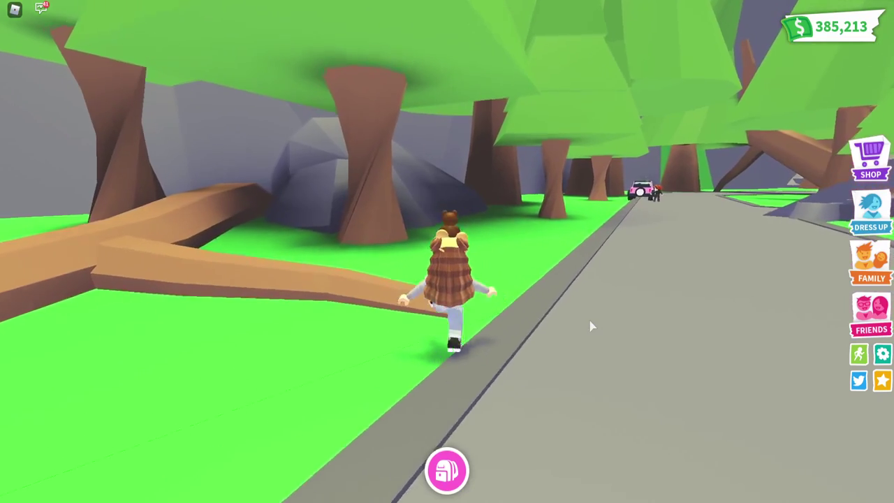
key("d")
key("s")
scroll(591, 326, "down", 2)
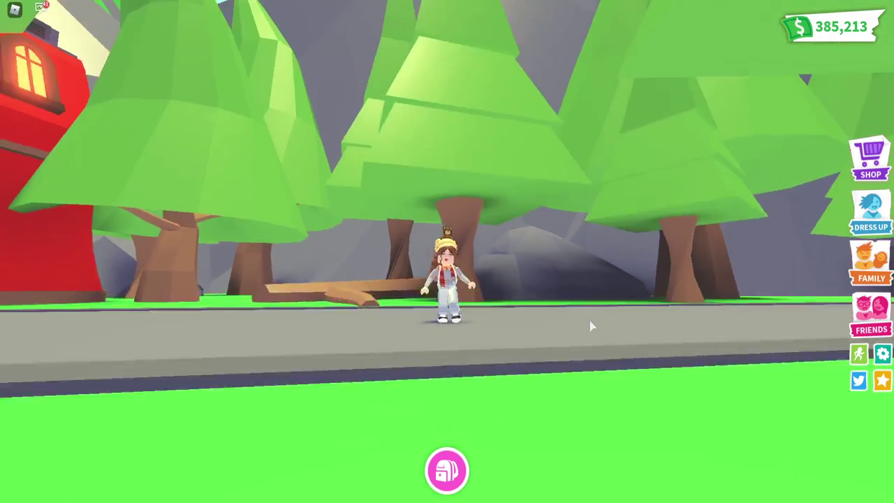
key("w")
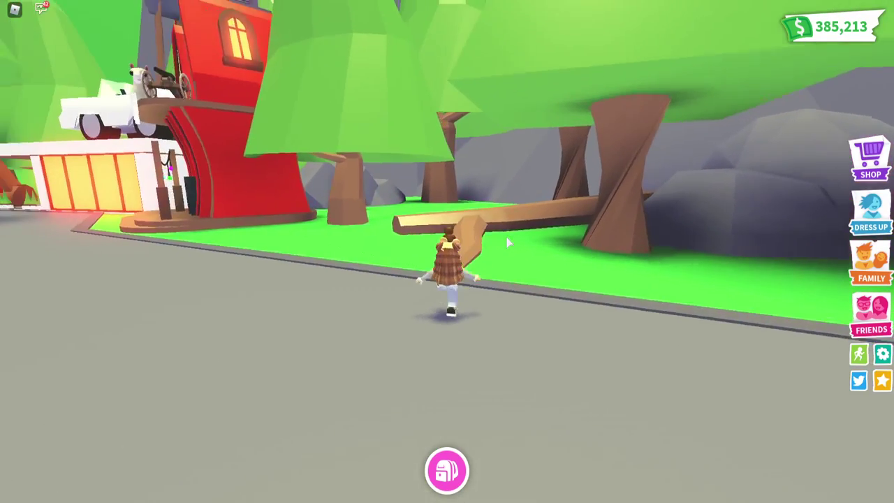
key("a")
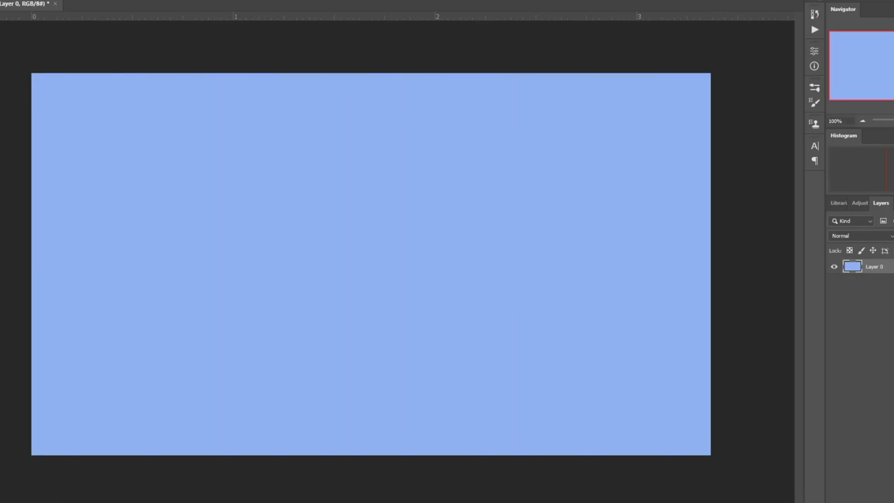
key("Return")
key("Return")
key("Return")
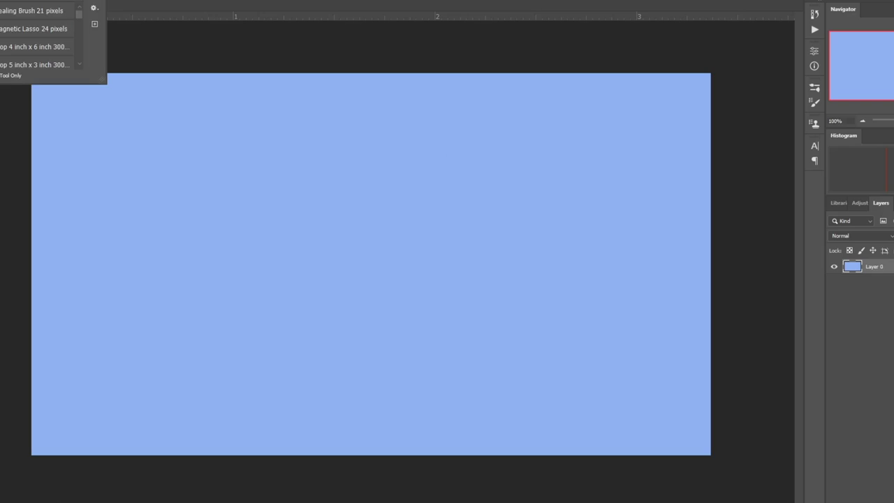
key("Return")
key("Return")
key("Return")
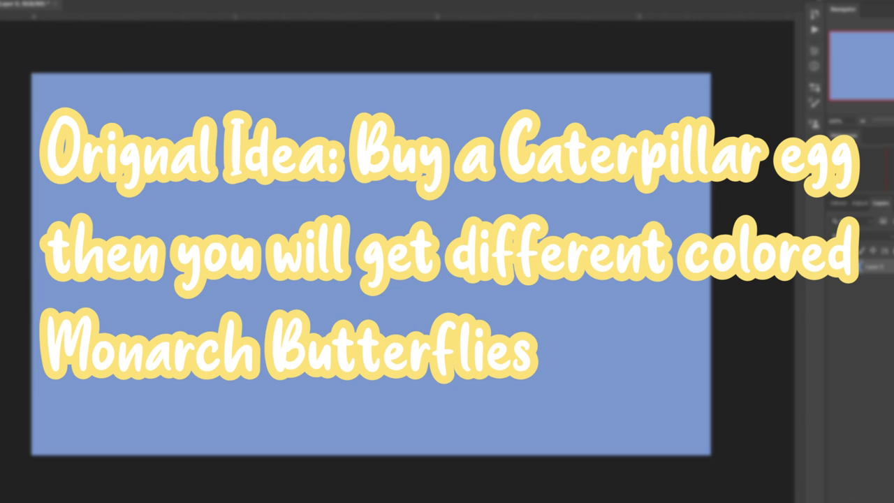
Add a new layer above the locked blue background layer and choose a grey foreground colour for the brush.
key("ctrl+alt+shift+n")
left_click(890, 282)
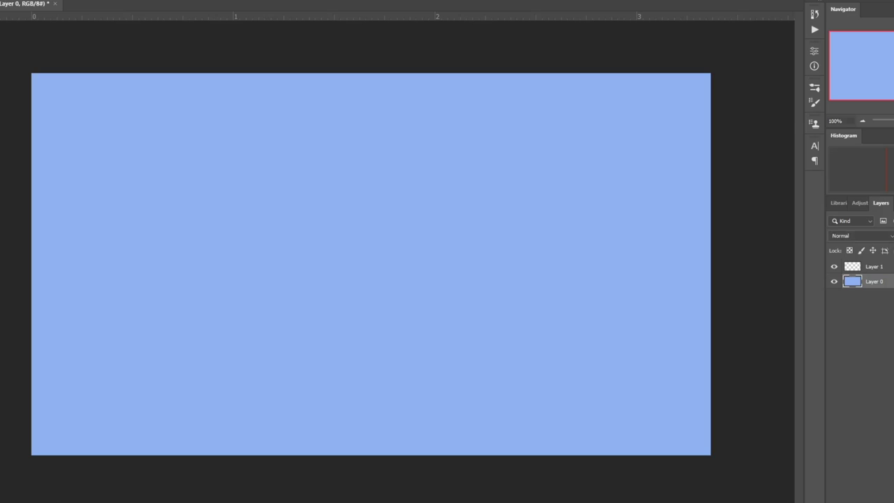
left_click(432, 368)
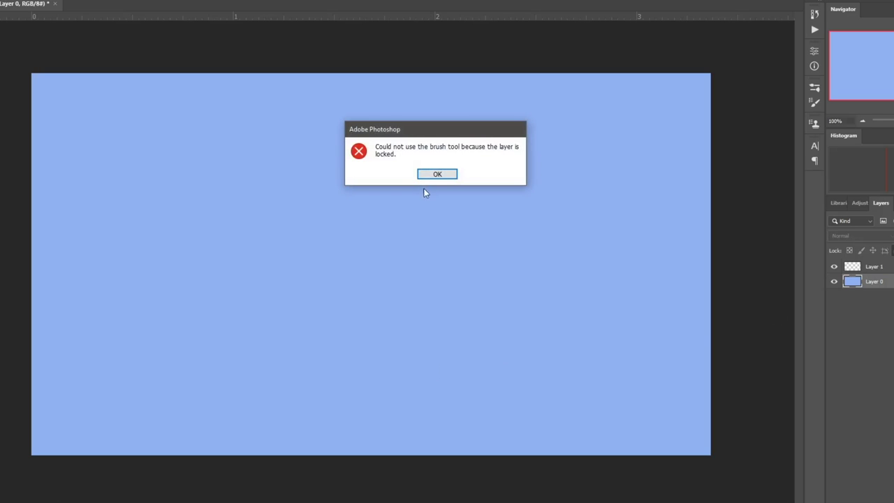
left_click(436, 174)
left_click(874, 266)
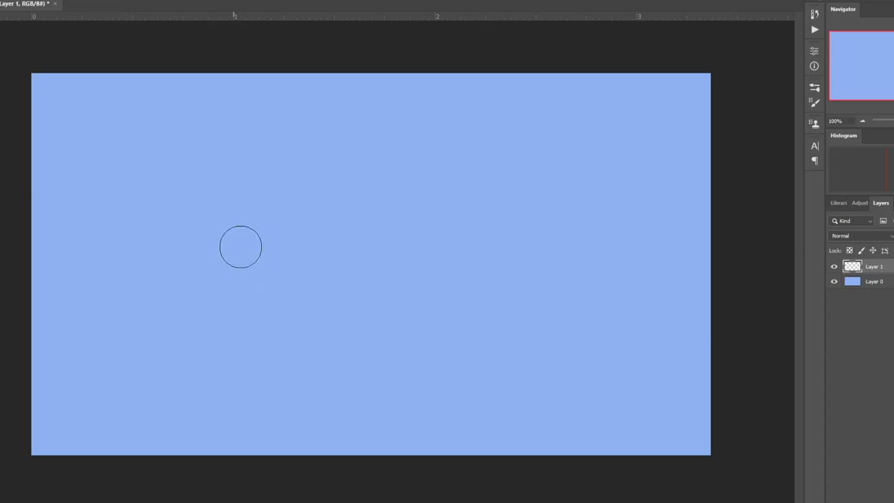
left_click_drag(241, 247, 166, 312)
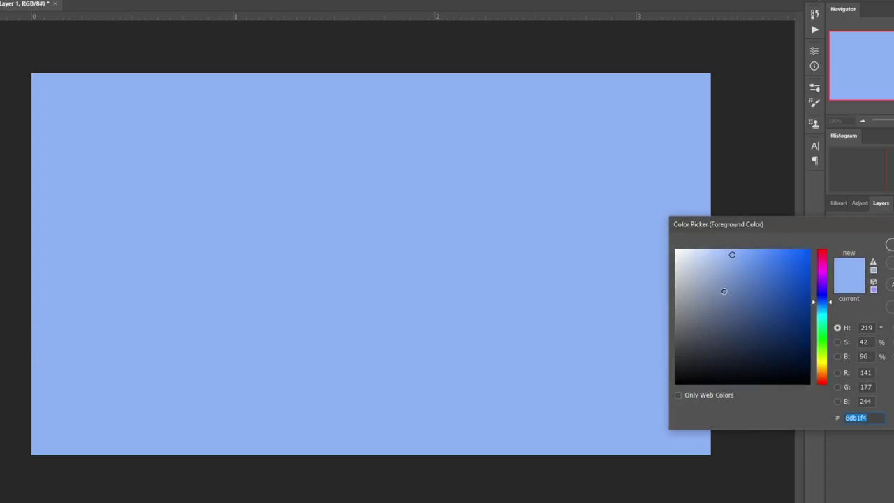
mouse_move(724, 290)
left_mouse_down()
mouse_move(696, 314)
mouse_move(702, 318)
mouse_move(709, 290)
mouse_move(708, 309)
mouse_move(693, 320)
left_mouse_up()
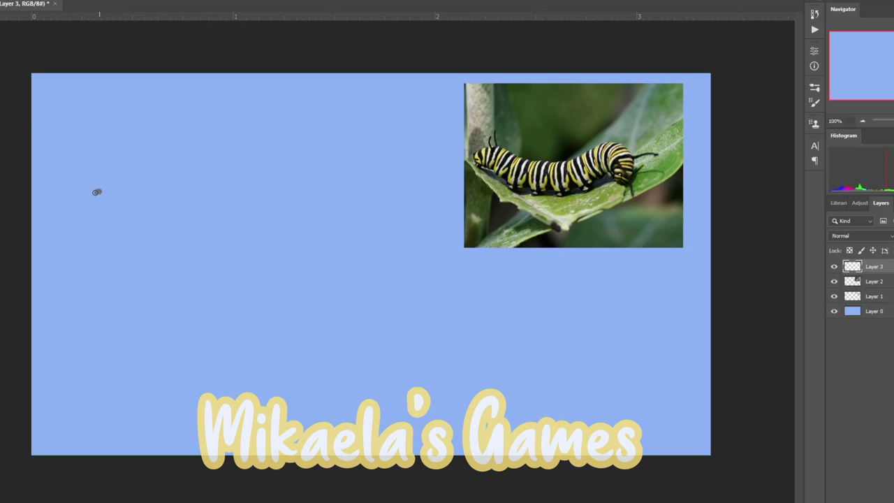
Trace the photographed caterpillar's body outline in grey on Layer 3 and place the outline beside the photo.
mouse_move(100, 193)
left_mouse_down()
mouse_move(76, 195)
mouse_move(103, 167)
mouse_move(165, 170)
mouse_move(205, 152)
mouse_move(245, 187)
mouse_move(160, 203)
mouse_move(77, 189)
left_mouse_up()
key("ctrl+z")
mouse_move(489, 174)
left_mouse_down()
mouse_move(502, 185)
mouse_move(615, 173)
mouse_move(520, 149)
mouse_move(510, 182)
mouse_move(310, 206)
mouse_move(161, 180)
mouse_move(174, 174)
mouse_move(162, 179)
left_mouse_up()
left_click(835, 283)
left_click(834, 283)
key("v")
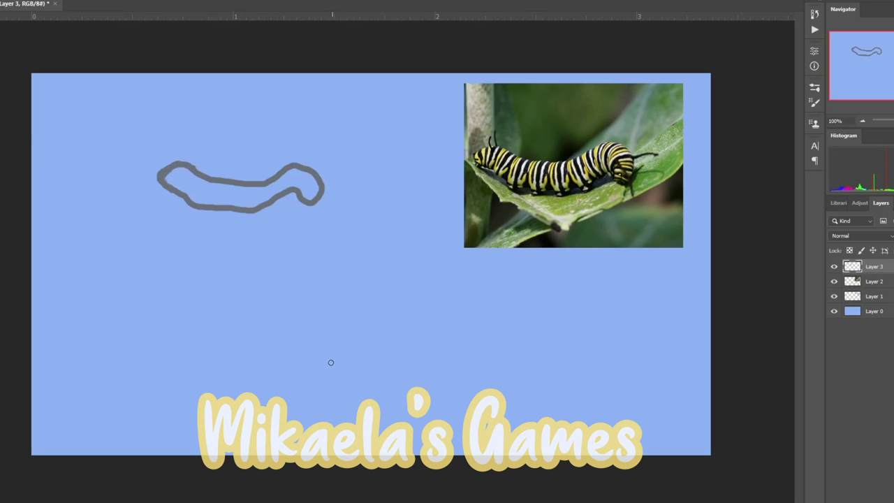
Draw two long curved antennae at the caterpillar's head and sketch its feet below the body.
left_click_drag(311, 175, 364, 169)
key("ctrl+z")
key("ctrl+z")
mouse_move(302, 184)
left_mouse_down()
mouse_move(283, 230)
mouse_move(355, 202)
left_mouse_up()
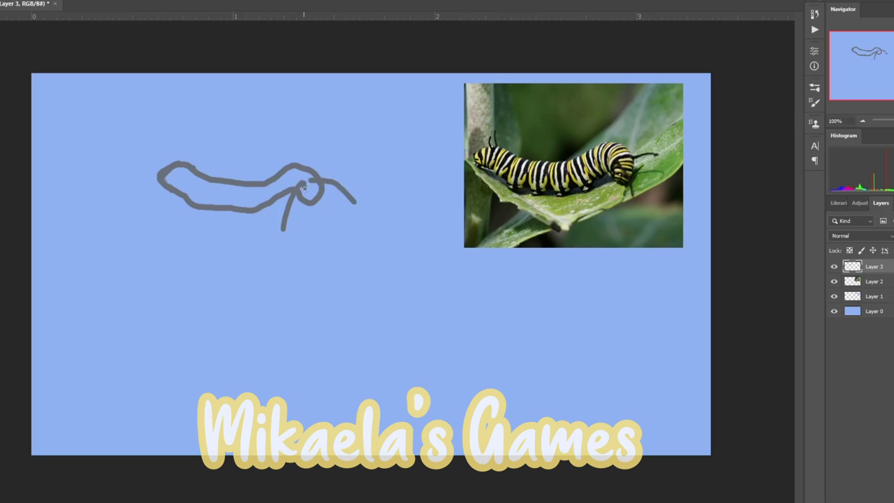
left_click_drag(189, 216, 196, 217)
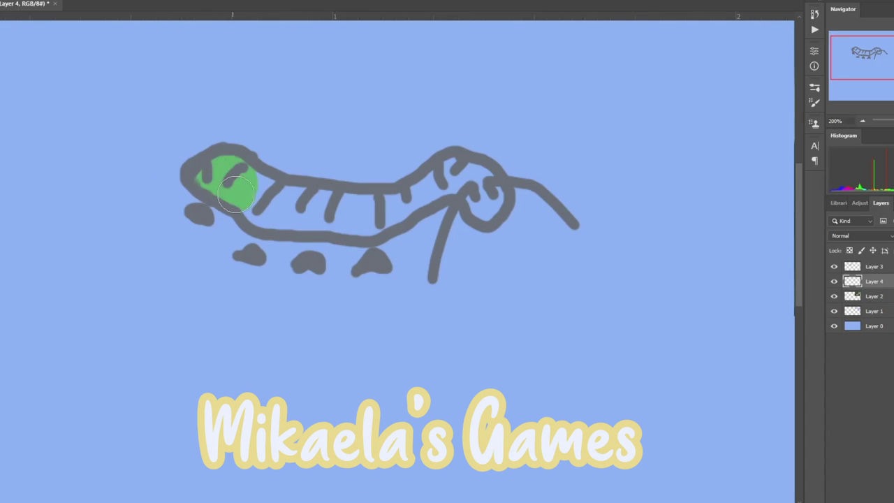
Paint the inside of the caterpillar's body green on Layer 4, beneath the grey outline.
mouse_move(236, 183)
left_mouse_down()
mouse_move(377, 206)
mouse_move(487, 206)
mouse_move(490, 188)
left_mouse_up()
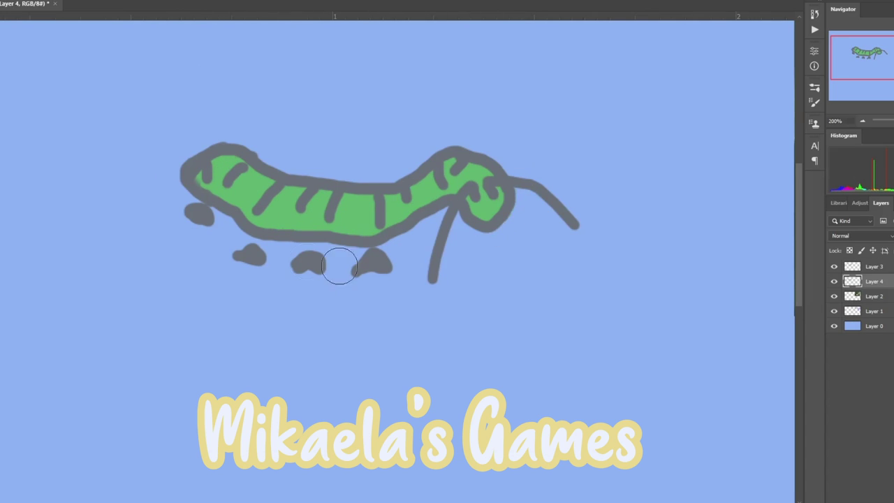
left_click(875, 296)
left_click(834, 297)
left_click(833, 297)
left_click(833, 268)
left_click(834, 268)
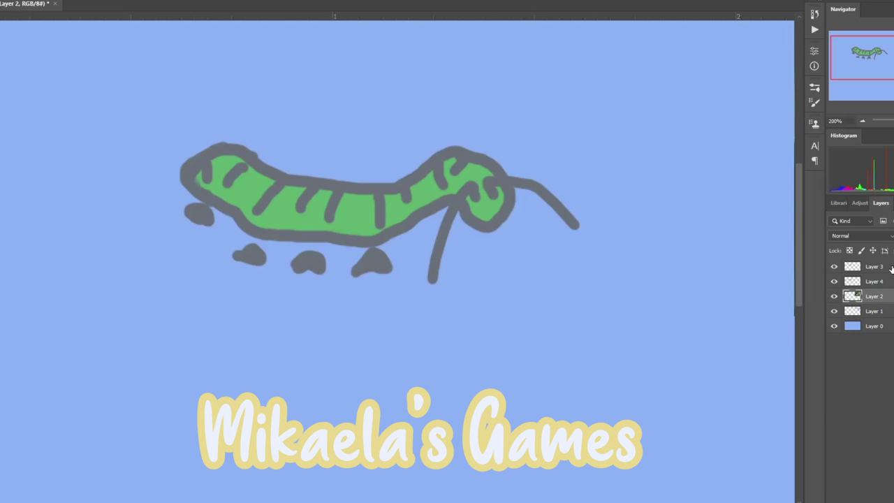
Add a new layer above the caterpillar outline and lower the outline layer's opacity.
left_click(890, 268)
key("ctrl+shift+alt+n")
left_click(890, 282)
left_click_drag(893, 236, 889, 237)
left_click(887, 267)
Set the foreground colour to black and paint thick black stripes across the caterpillar's body on Layer 5.
left_click(1, 391)
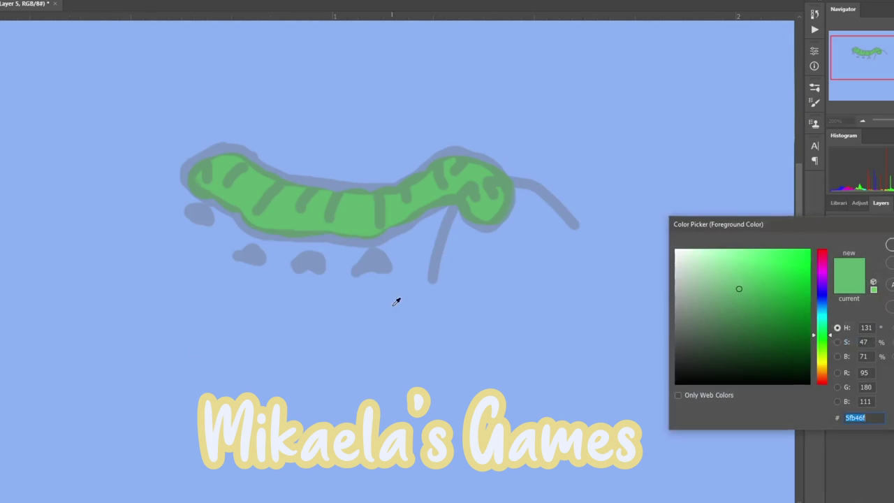
left_click(821, 301)
left_click(677, 329)
left_click(892, 244)
mouse_move(187, 181)
left_mouse_down()
mouse_move(222, 148)
mouse_move(292, 180)
mouse_move(396, 183)
left_mouse_up()
key("ctrl+z")
key("ctrl+z")
key("s")
left_click(511, 245)
key("Return")
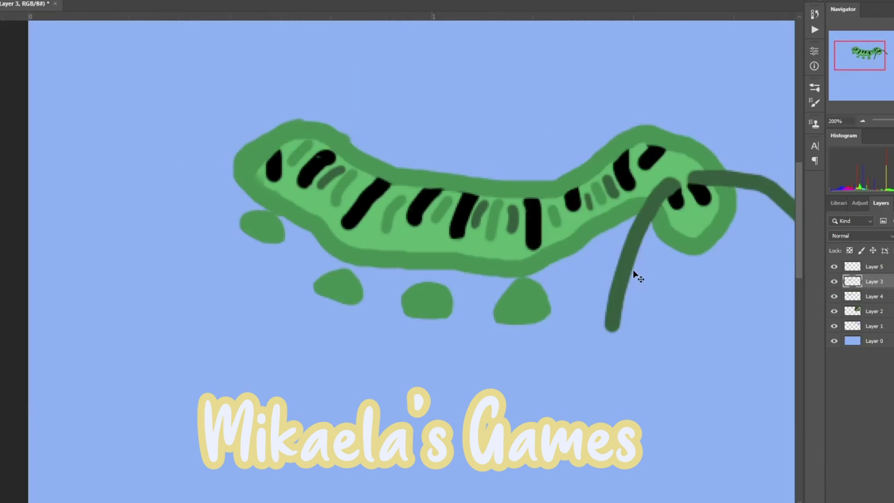
Compare the coloured caterpillar drawing with the reference photo.
key("ctrl+minus")
key("ctrl+minus")
key("ctrl+plus")
key("ctrl+plus")
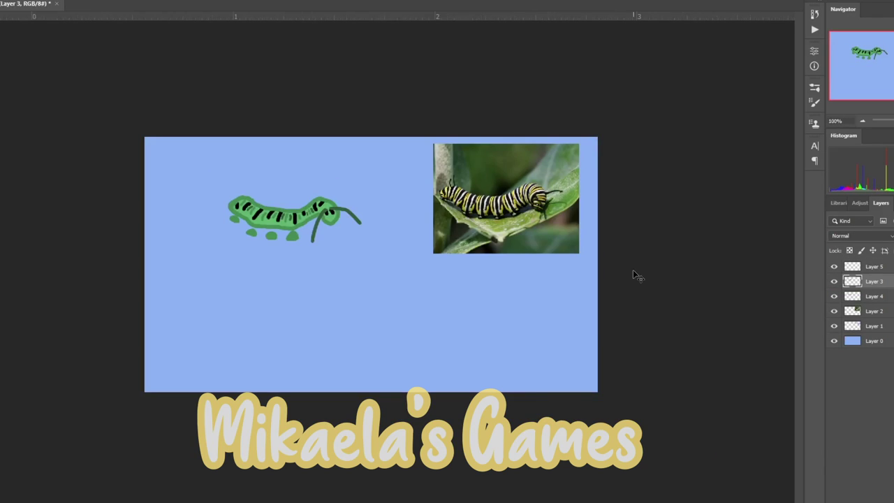
scroll(320, 280, "up", 8)
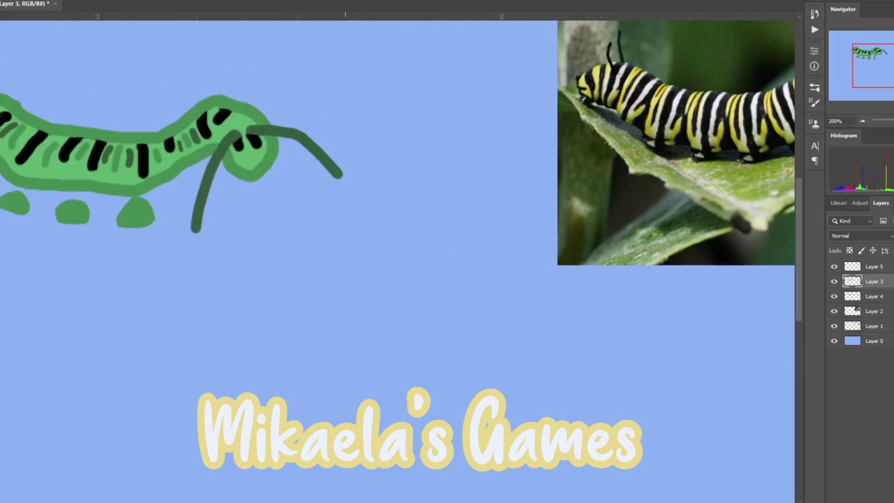
scroll(320, 279, "left", 3)
left_click_drag(360, 347, 566, 408)
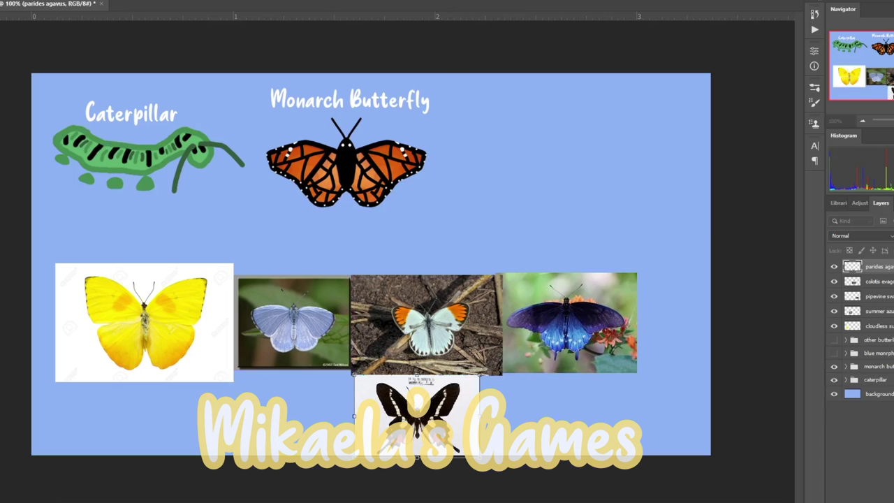
Commit the Parides agavus photo's placement and hide every butterfly reference photo except the cloudless sulphur.
key("Return")
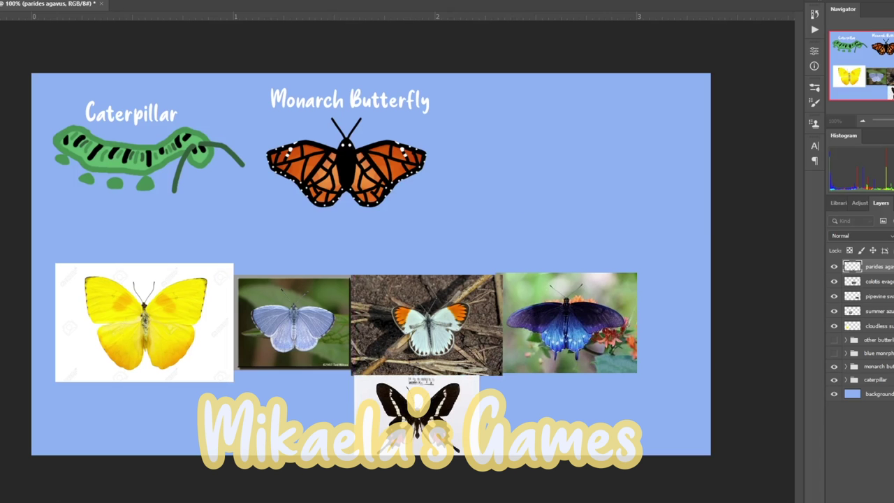
left_click(874, 330)
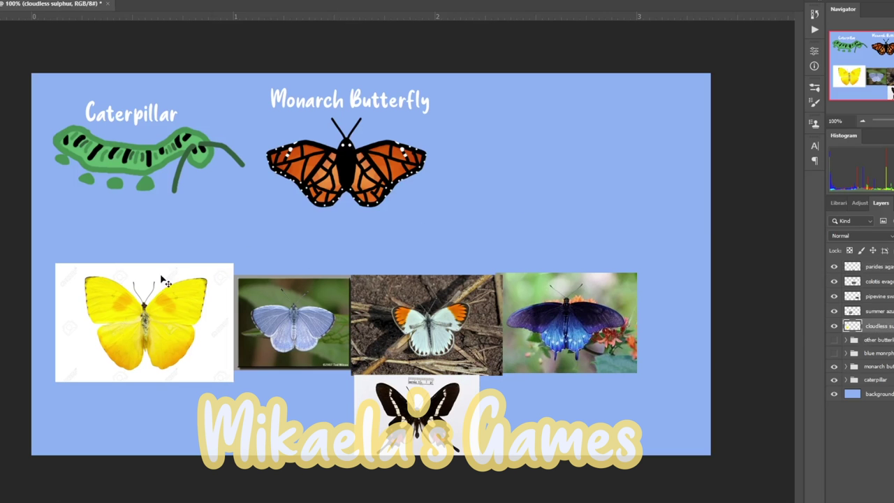
left_click_drag(170, 313, 142, 276)
key("ctrl+z")
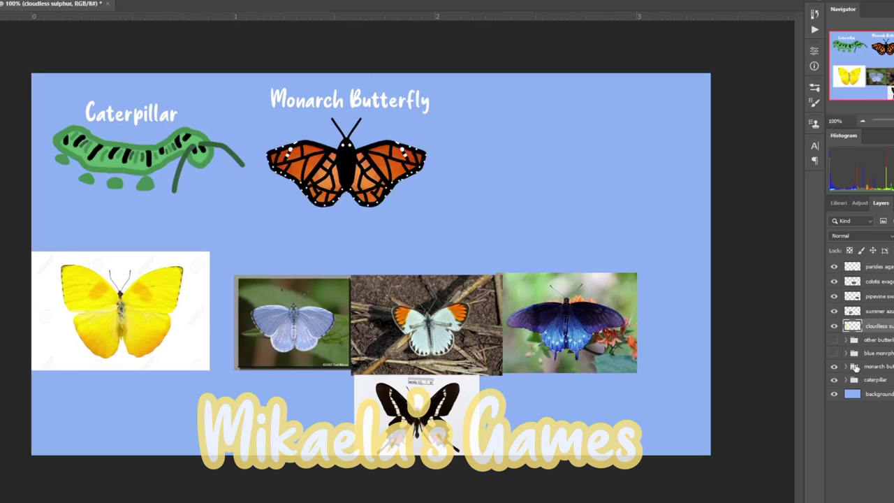
left_click_drag(834, 312, 834, 266)
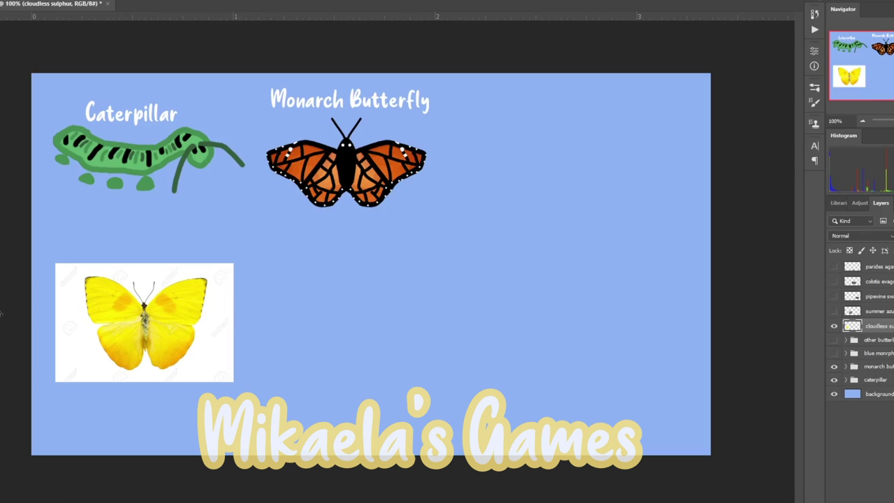
Set the brush size to 5 px for tracing the cloudless sulphur butterfly.
key("ctrl+plus")
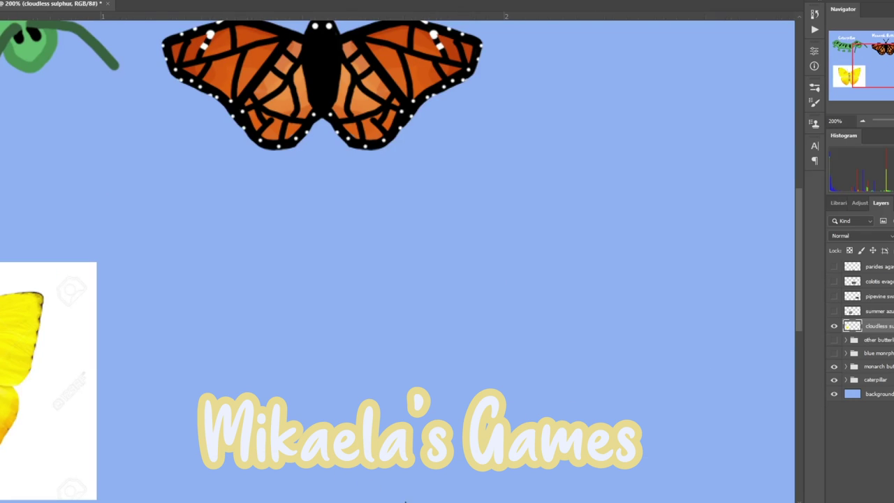
left_click_drag(406, 502, 247, 502)
scroll(76, 395, "down", 5)
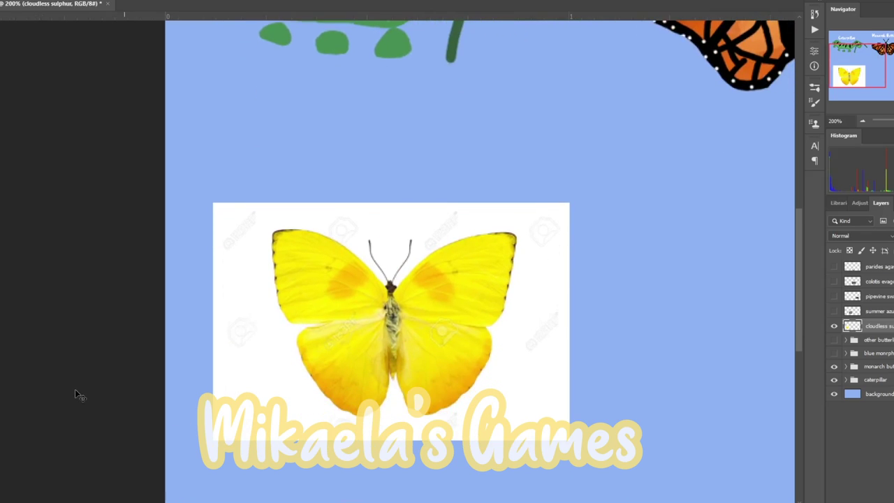
scroll(77, 395, "up", 2)
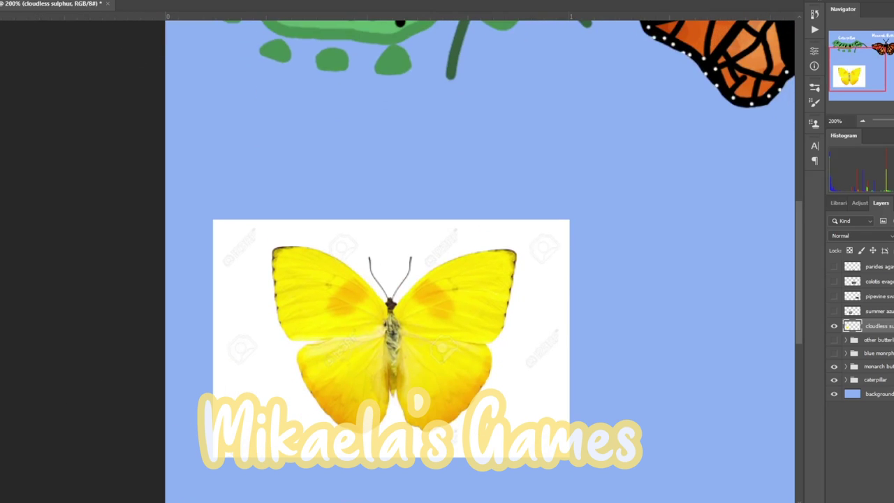
left_click(0, 0)
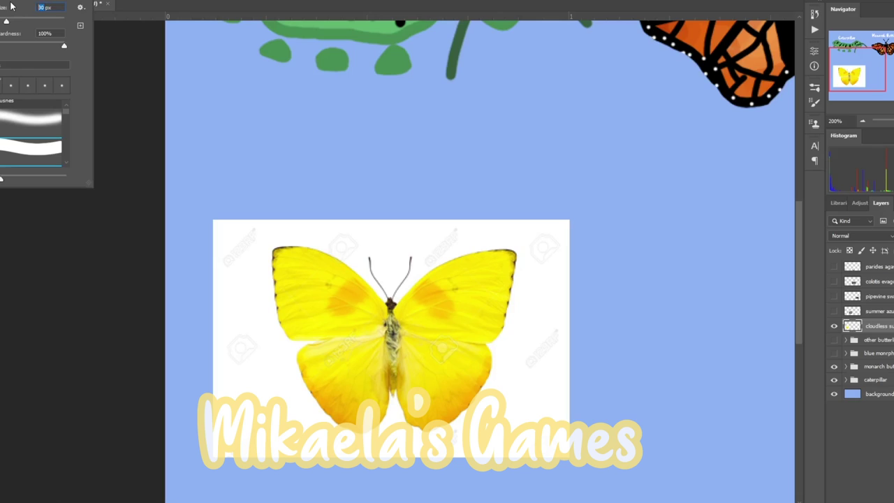
type("5")
key("Return")
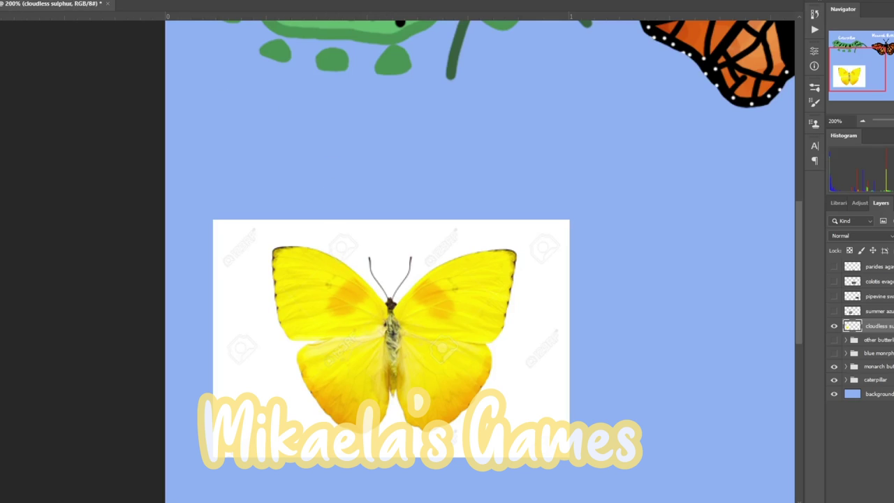
left_click(12, 0)
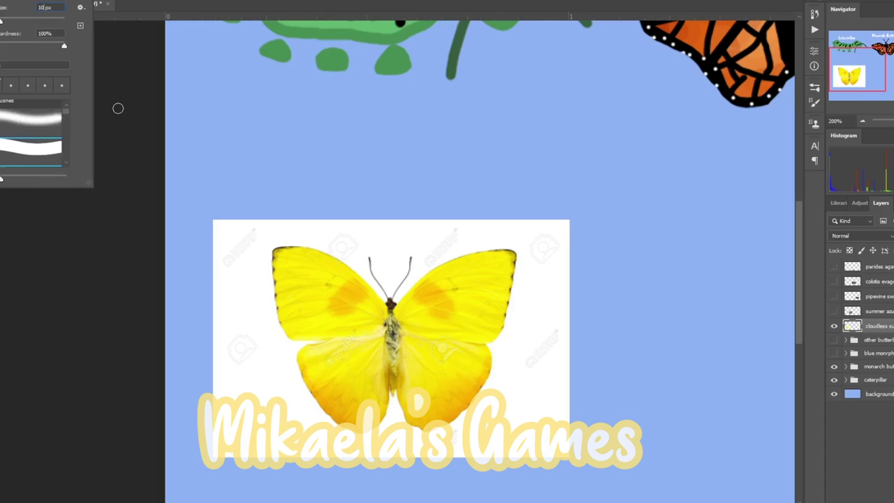
type("5")
key("Return")
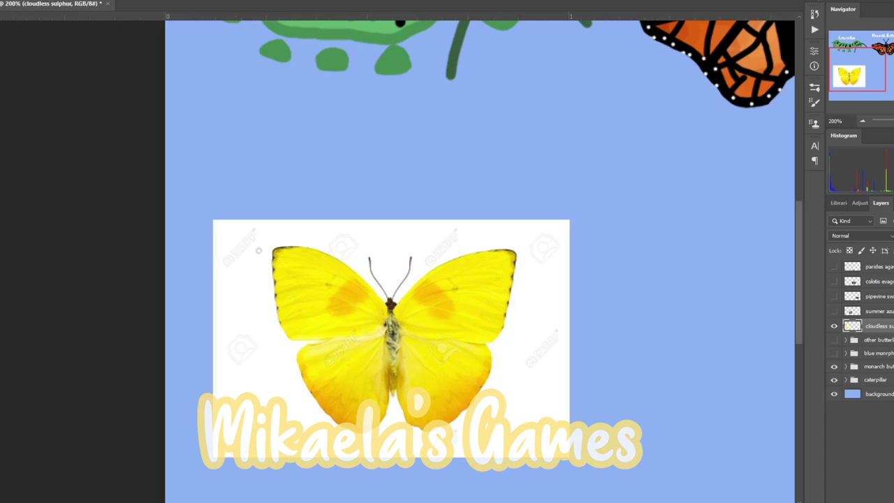
Undo the test stroke over the wings and turn on vertical paint symmetry for the brush.
mouse_move(361, 283)
left_mouse_down()
mouse_move(275, 292)
mouse_move(353, 419)
left_mouse_up()
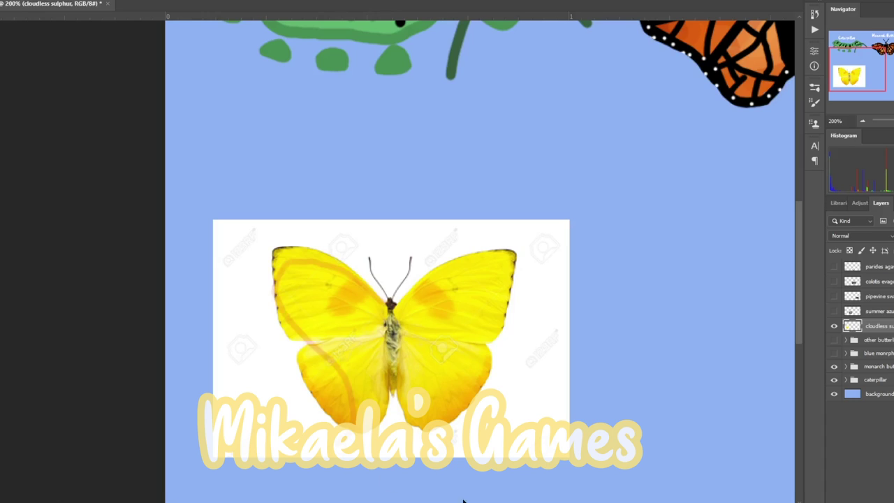
key("ctrl+z")
left_click(417, 0)
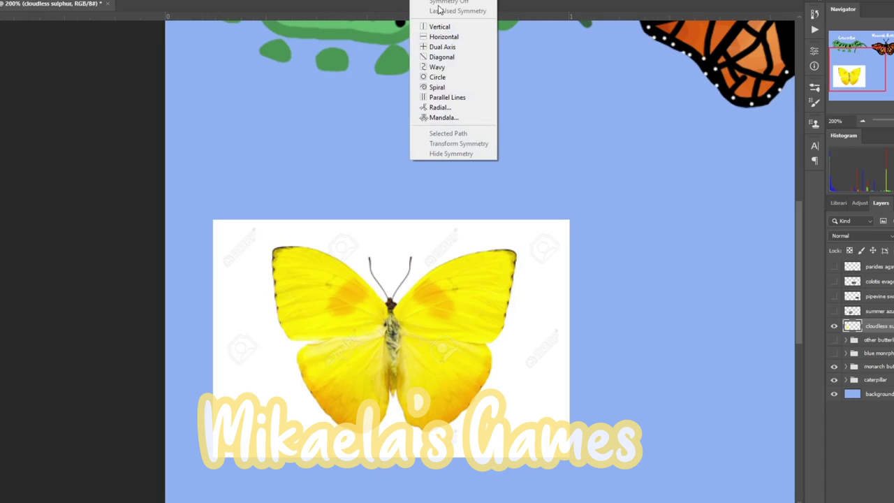
left_click(452, 28)
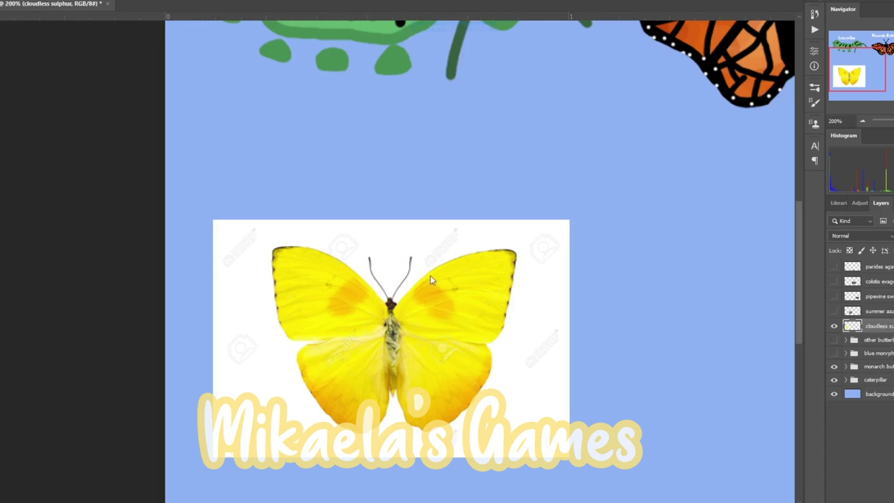
Move the symmetry axis onto the centre of the cloudless sulphur's body and commit its placement.
key("ctrl+minus")
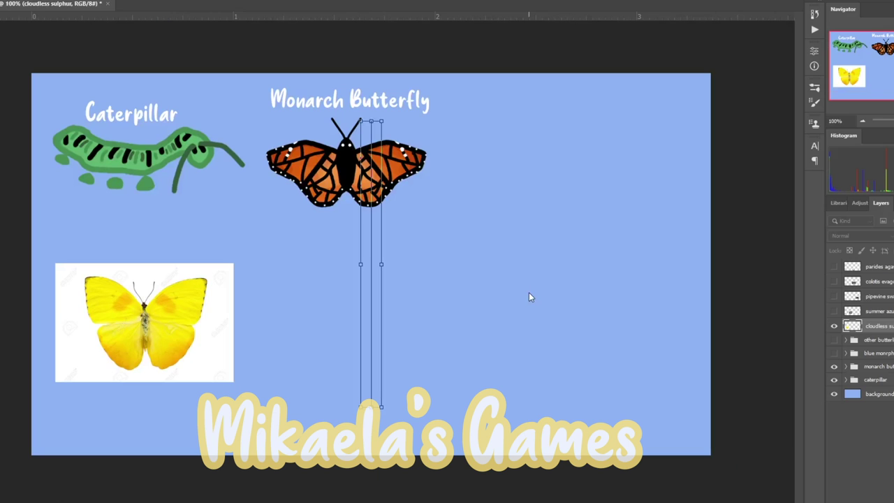
left_click_drag(373, 271, 147, 329)
key("ctrl+plus")
key("ctrl+plus")
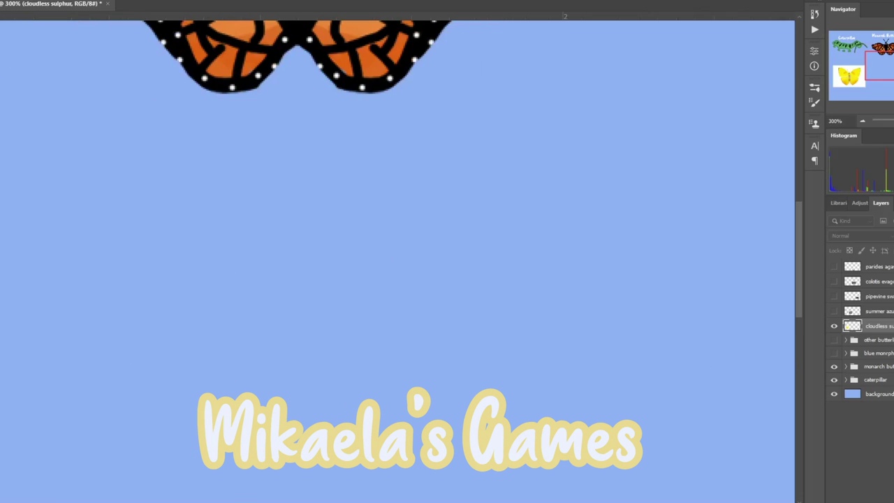
left_click_drag(386, 502, 249, 501)
scroll(438, 340, "up", 3)
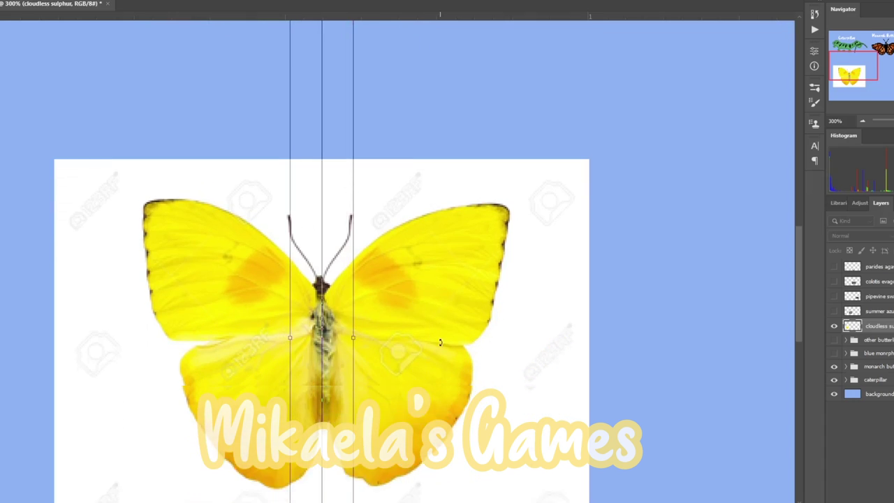
left_click(446, 1)
left_click(415, 0)
left_click(187, 255)
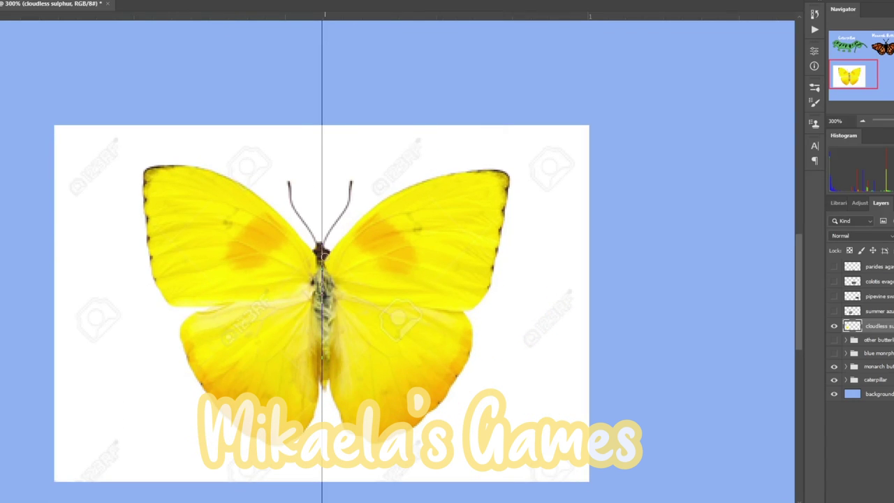
left_click_drag(321, 258, 230, 187)
key("ctrl+z")
mouse_move(144, 173)
left_mouse_down()
mouse_move(313, 271)
mouse_move(178, 373)
mouse_move(149, 251)
mouse_move(234, 432)
mouse_move(310, 373)
left_mouse_up()
key("ctrl+z")
key("ctrl+z")
key("ctrl+z")
Add a new layer above the cloudless sulphur photo and sample orange from its lower wing edge as the foreground colour.
left_click(893, 502)
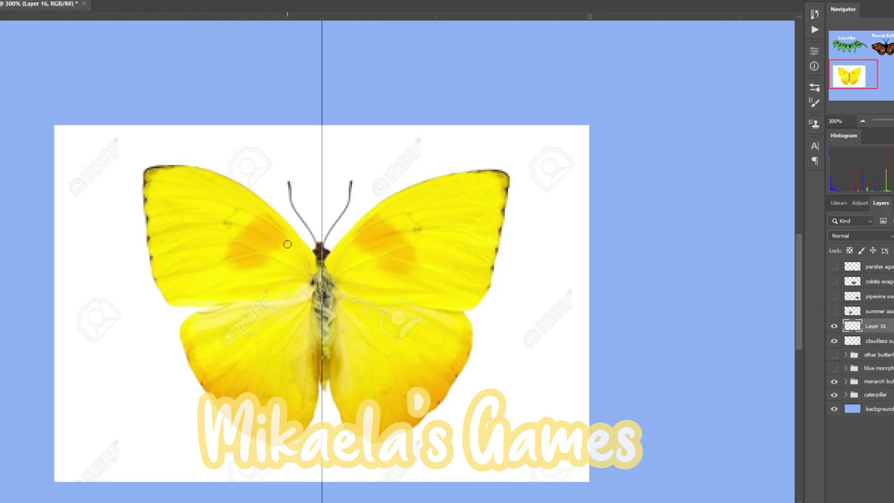
left_click(222, 0)
left_click_drag(196, 189, 319, 262)
key("ctrl+z")
left_click(0, 349)
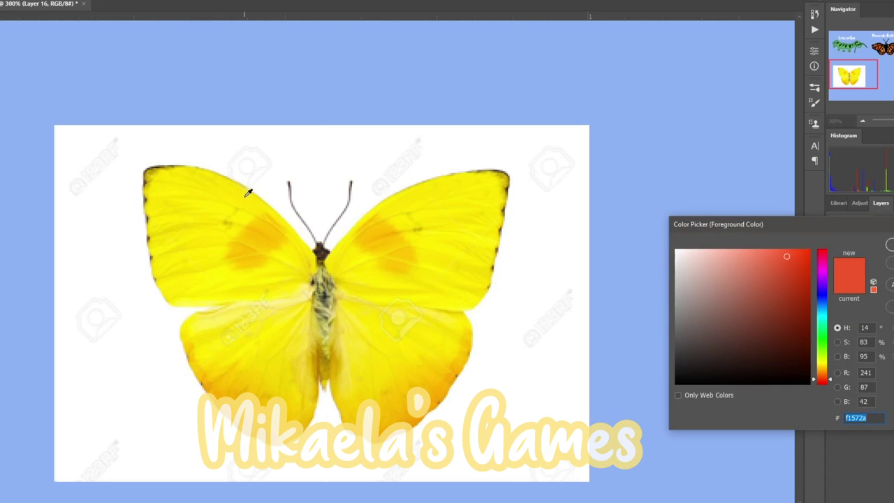
left_click(218, 404)
left_click(891, 245)
mouse_move(327, 259)
left_mouse_down()
mouse_move(619, 175)
mouse_move(411, 181)
mouse_move(471, 176)
left_mouse_up()
key("ctrl+z")
key("ctrl+z")
key("ctrl+z")
left_click_drag(140, 170, 393, 289)
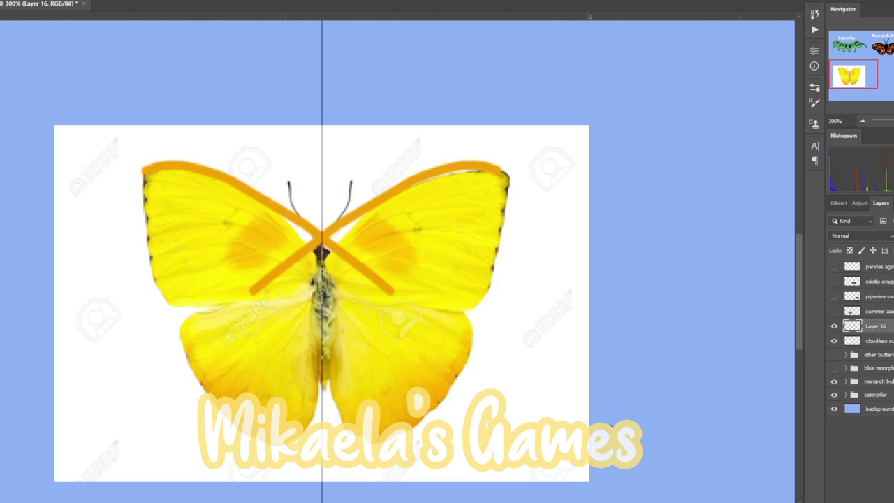
key("ctrl+z")
Trace the upper edges of both cloudless sulphur forewings in orange on Layer 16.
left_click_drag(144, 169, 260, 230)
key("ctrl+z")
mouse_move(318, 278)
left_mouse_down()
mouse_move(142, 204)
mouse_move(181, 342)
mouse_move(303, 422)
mouse_move(318, 378)
left_mouse_up()
key("ctrl+z")
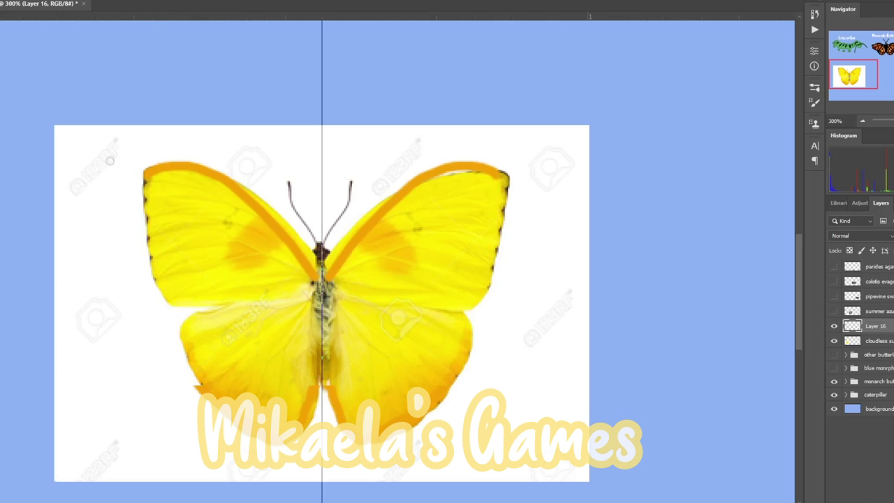
Try tracing the outer and lower wing outline and check it with the reference photo hidden.
mouse_move(146, 174)
left_mouse_down()
mouse_move(183, 337)
mouse_move(320, 376)
left_mouse_up()
left_click(834, 341)
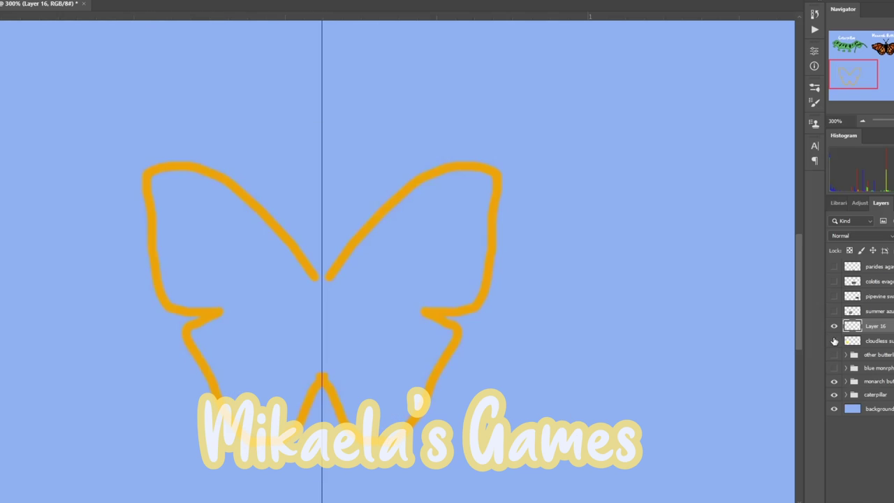
left_click(835, 341)
left_click(834, 341)
left_click(834, 341)
key("ctrl+z")
mouse_move(142, 173)
left_mouse_down()
mouse_move(232, 312)
mouse_move(315, 395)
left_mouse_up()
key("ctrl+z")
mouse_move(146, 174)
left_mouse_down()
mouse_move(163, 298)
mouse_move(224, 305)
left_mouse_up()
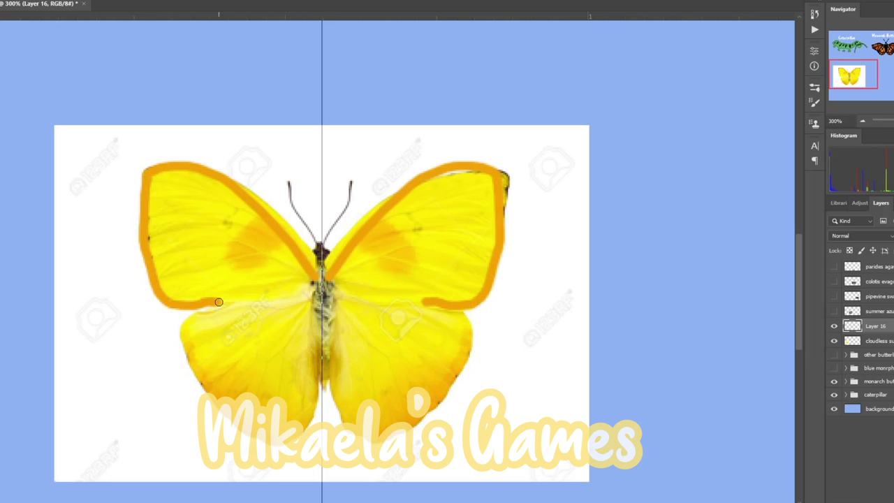
key("ctrl+z")
key("ctrl+z")
Try a straighter-sided outline for the outer and lower wings, compare it with the photo, and undo it.
mouse_move(144, 170)
left_mouse_down()
mouse_move(167, 301)
mouse_move(234, 306)
mouse_move(183, 324)
mouse_move(320, 372)
left_mouse_up()
left_click(833, 341)
left_click(834, 341)
left_click(833, 341)
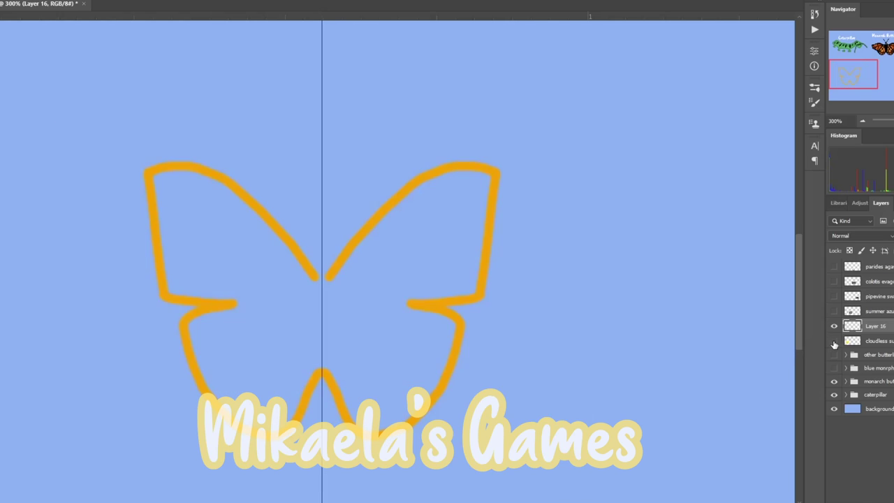
left_click(834, 341)
key("ctrl+z")
key("ctrl+z")
key("ctrl+z")
Trace the outer and lower wing edges down to the body's tip and check the outline with the photo hidden and shown.
mouse_move(149, 181)
left_mouse_down()
mouse_move(183, 314)
mouse_move(329, 377)
left_mouse_up()
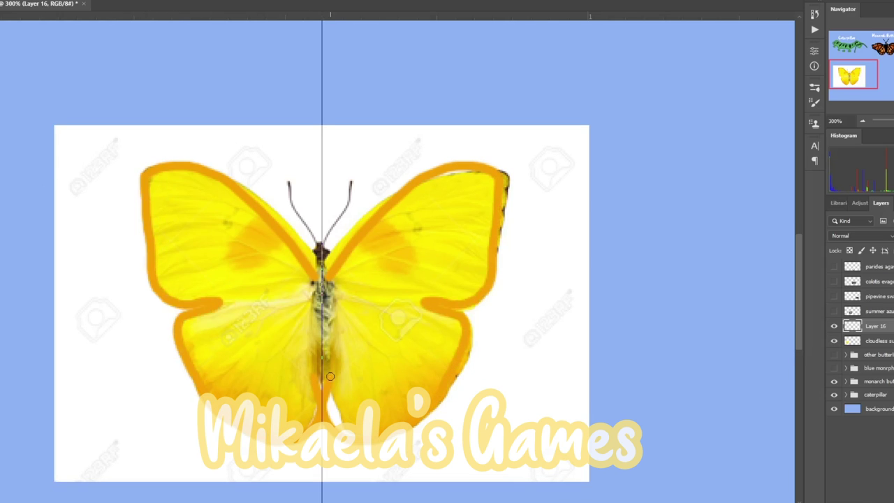
left_click(833, 340)
left_click(834, 341)
left_click(833, 340)
left_click(833, 340)
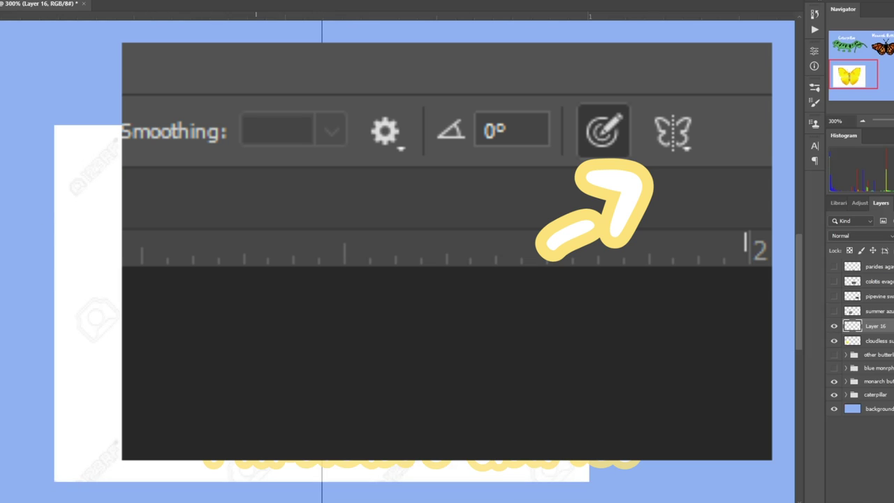
left_click(834, 340)
left_click(833, 340)
left_click(834, 340)
left_click(834, 341)
scroll(175, 268, "down", 1)
scroll(174, 267, "up", 1)
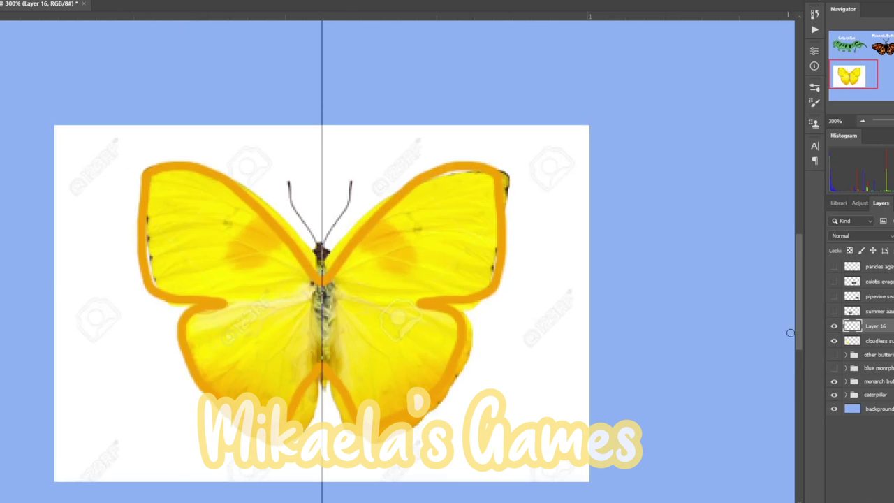
Set the brush size to 2 px, draw mirrored antennae from the butterfly's head, and check them without the photo.
key("g")
key("b")
left_click(1, 1)
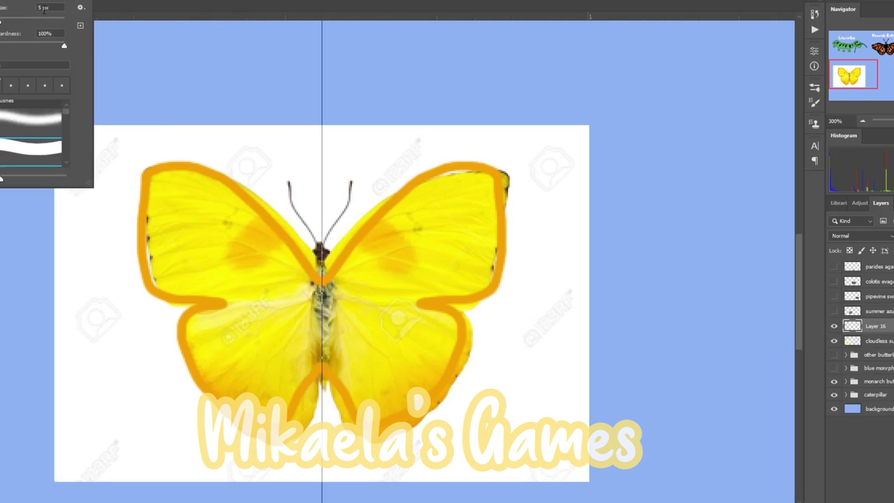
type("2")
key("Return")
left_click_drag(290, 186, 319, 253)
key("ctrl+z")
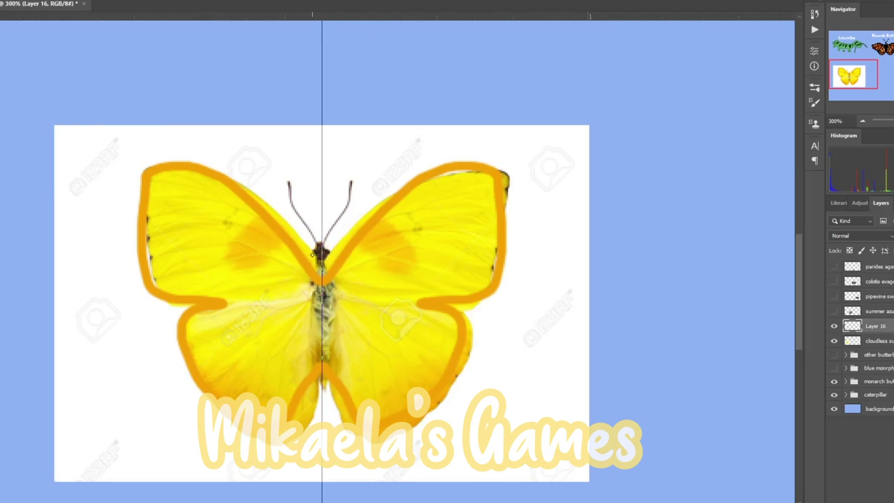
left_click_drag(321, 262, 286, 173)
left_click(834, 341)
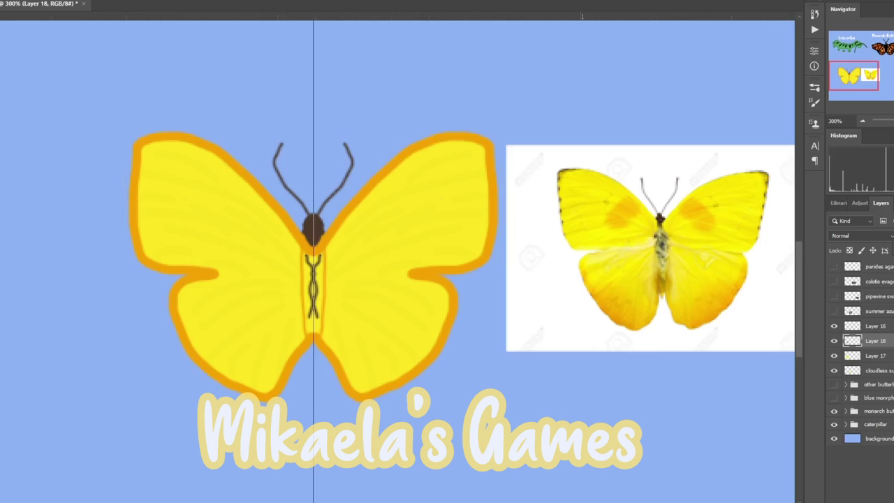
Lock Layer 17's transparent pixels and paint darker yellow patches on the forewings and shading along the lower wing edges.
left_click(861, 236)
left_click(842, 278)
left_click(858, 234)
left_click(853, 244)
left_click(842, 356)
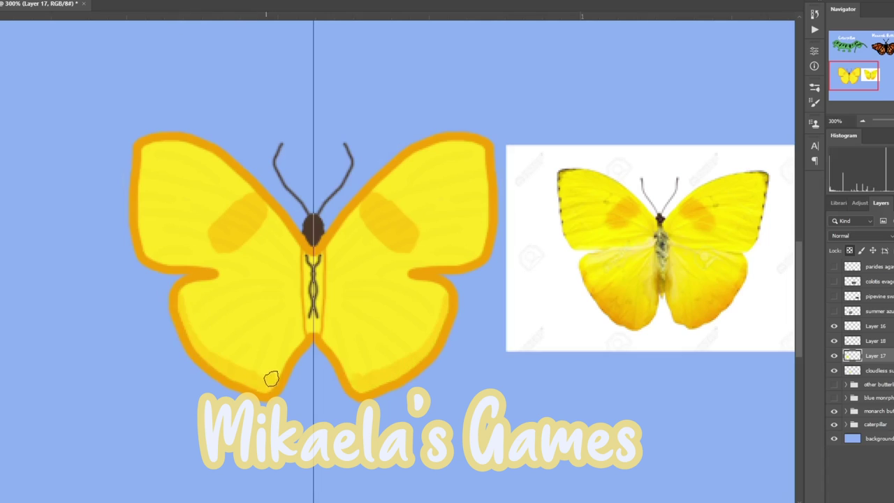
mouse_move(195, 338)
left_mouse_down()
mouse_move(266, 390)
mouse_move(214, 351)
left_mouse_up()
mouse_move(270, 370)
left_mouse_down()
mouse_move(288, 352)
mouse_move(206, 303)
mouse_move(272, 342)
left_mouse_up()
Blend the lower wings' shading into a soft yellow-orange gradient using colours sampled from the wings.
left_click(822, 403)
left_click(891, 280)
key("ctrl+z")
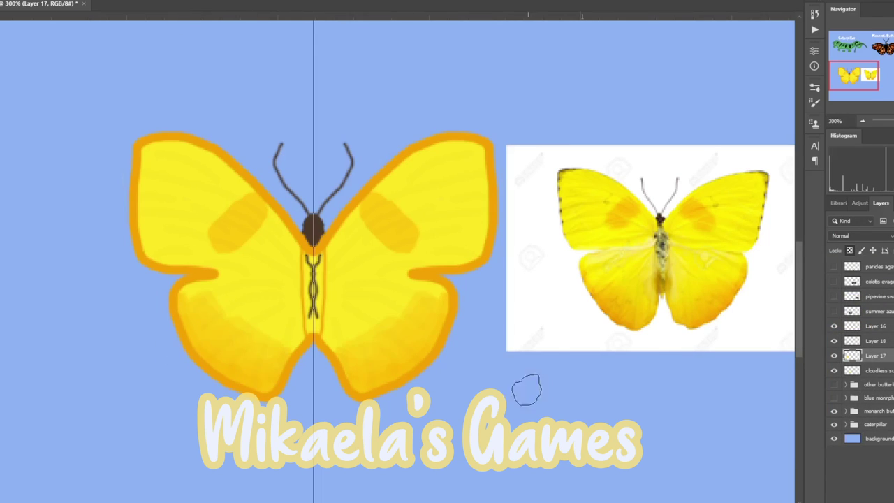
left_click(891, 280)
left_click_drag(209, 308, 271, 342)
scroll(455, 364, "up", 3)
left_click(242, 382)
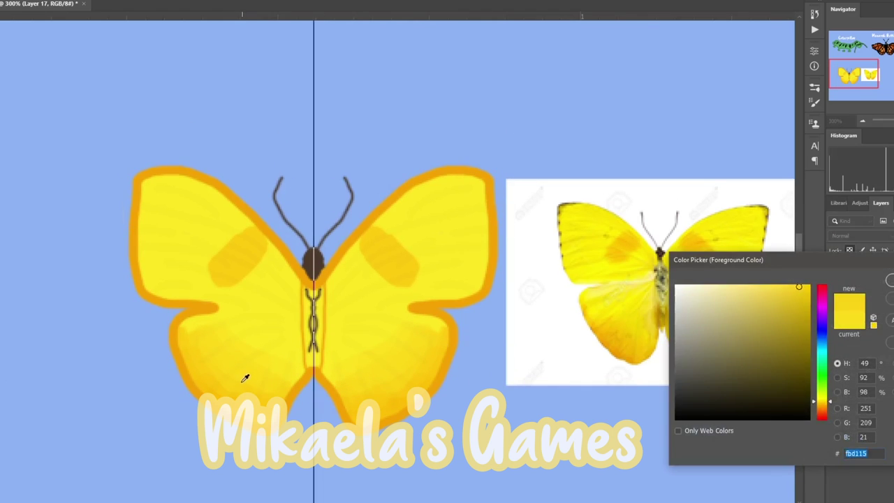
left_click(891, 281)
scroll(528, 363, "down", 1)
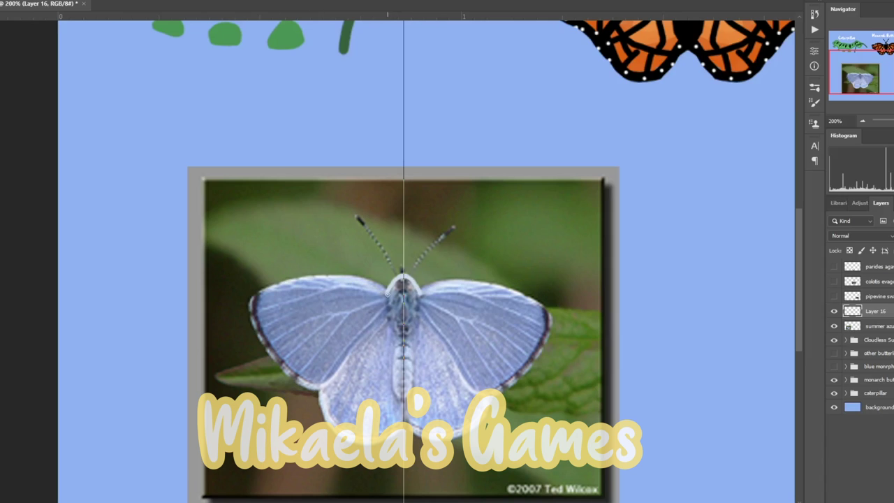
Try tracing the summer azure's antennae in dark green #0b1c14 over the reference photo.
left_click(834, 326)
left_click(834, 327)
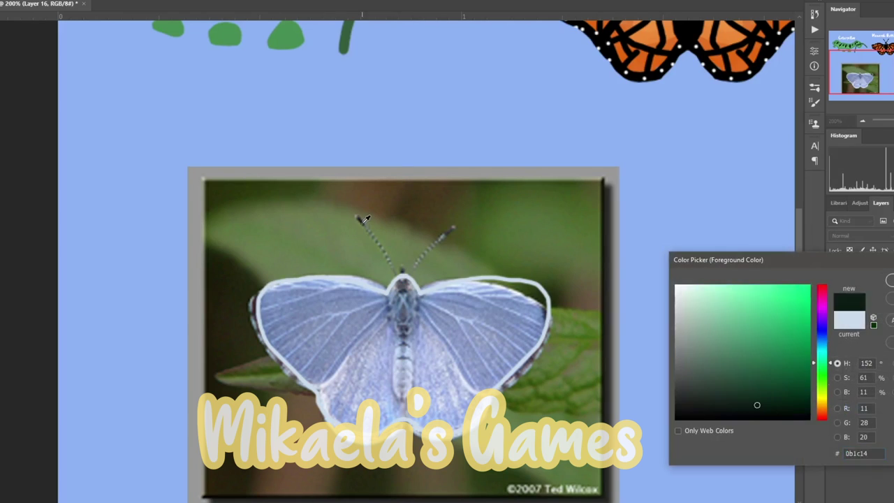
key("ctrl+z")
key("ctrl+z")
left_click_drag(358, 218, 402, 274)
key("ctrl+z")
Sample pale blue #cbdbeb from the wing outline and trace the summer azure's mirrored antennae on Layer 16.
left_click(1, 403)
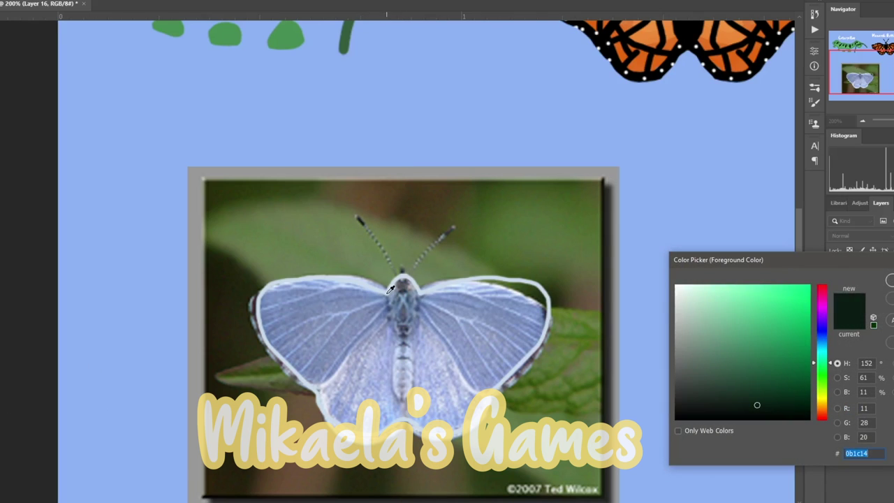
left_click(550, 308)
left_click(893, 280)
left_click_drag(355, 217, 400, 276)
left_click(834, 327)
left_click(834, 327)
Try a dividing line between the upper and lower wings, and sample a colour from the photo's lower wing.
left_click_drag(381, 317, 334, 388)
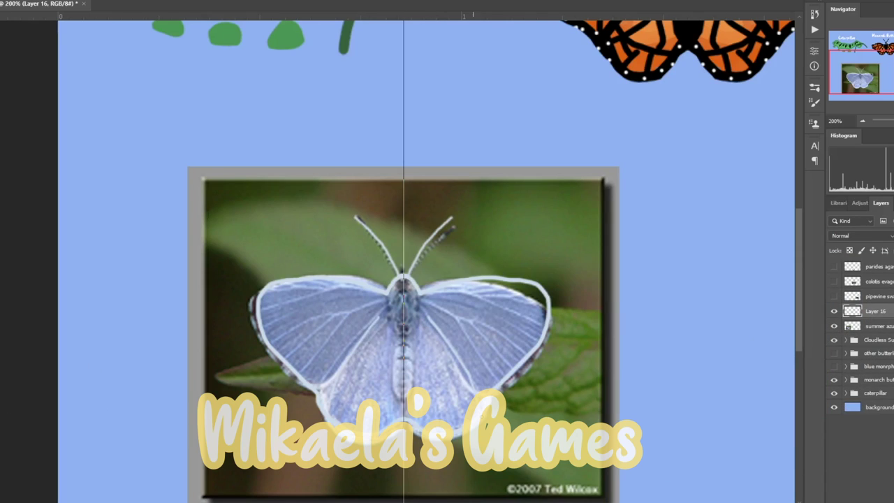
key("ctrl+z")
left_click(1, 403)
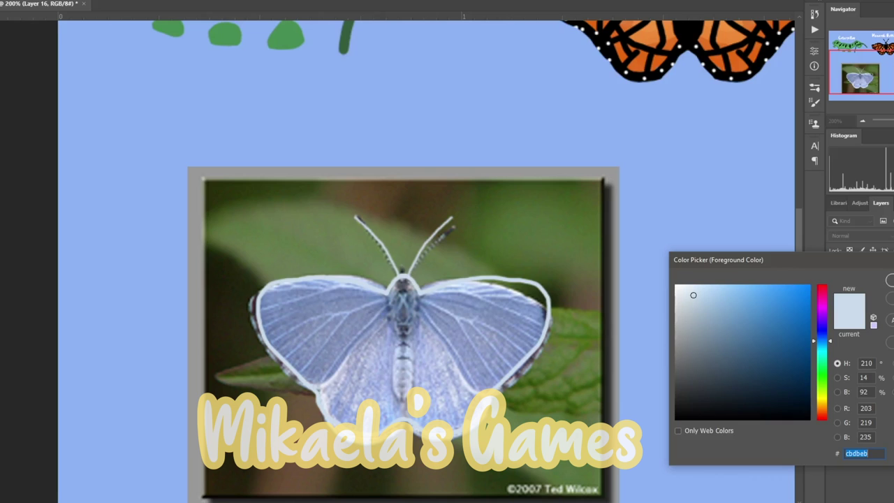
left_click(370, 390)
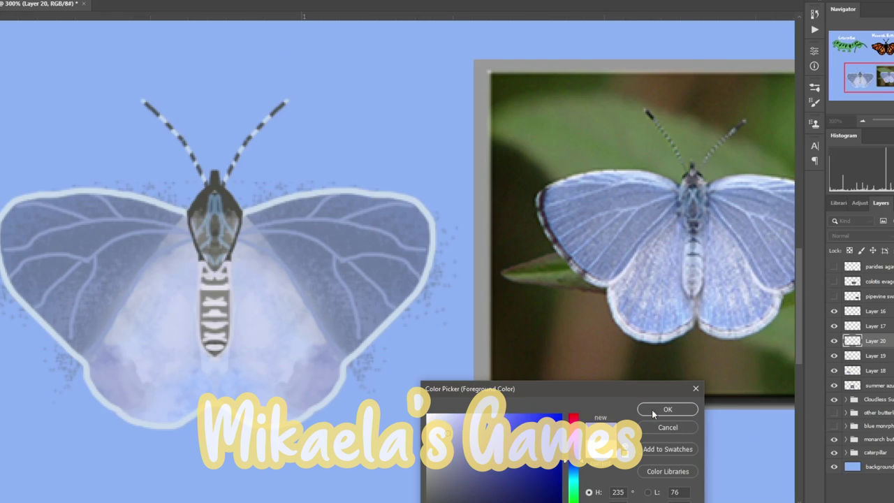
Paint lavender over the summer azure's lower wings on Layer 20 and check the contents of Layers 17 and 19.
left_click(651, 413)
left_click_drag(105, 339, 303, 342)
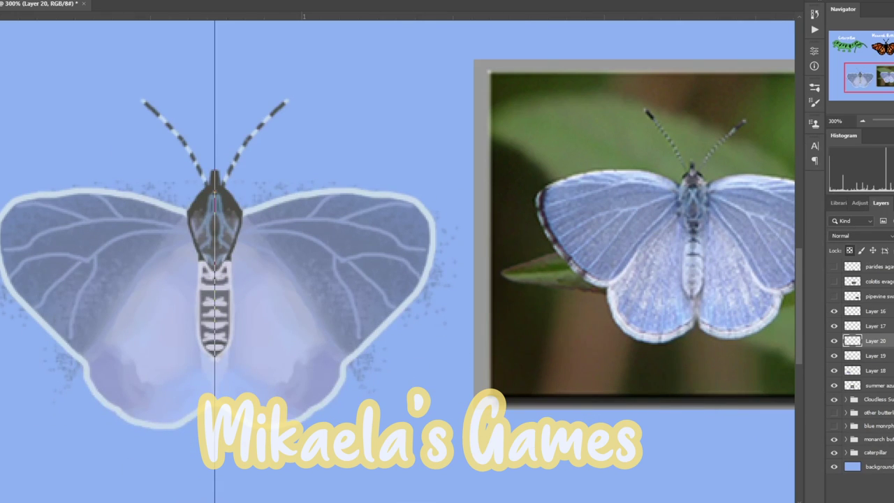
left_click(834, 327)
left_click(834, 326)
left_click(875, 327)
left_click(875, 356)
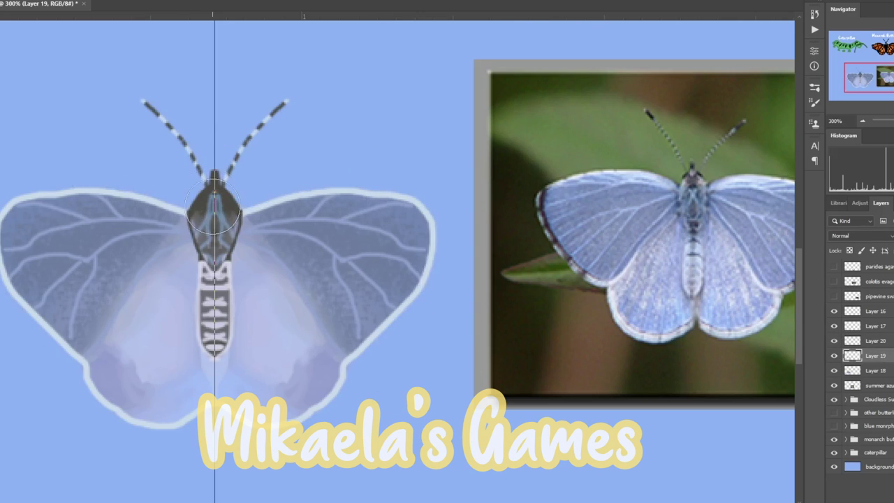
left_click(834, 356)
left_click(835, 356)
left_click(875, 341)
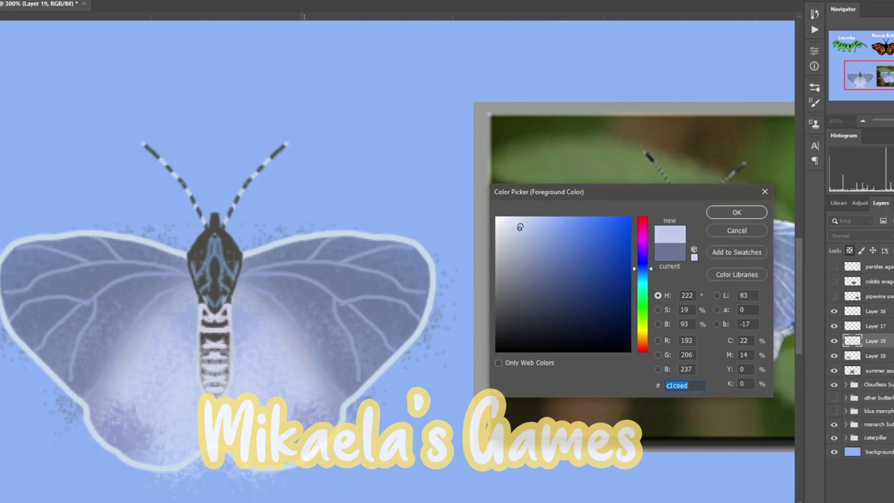
Set the foreground colour to #c1ceed and paint it softly over the lower wings on Layer 19.
left_click(737, 213)
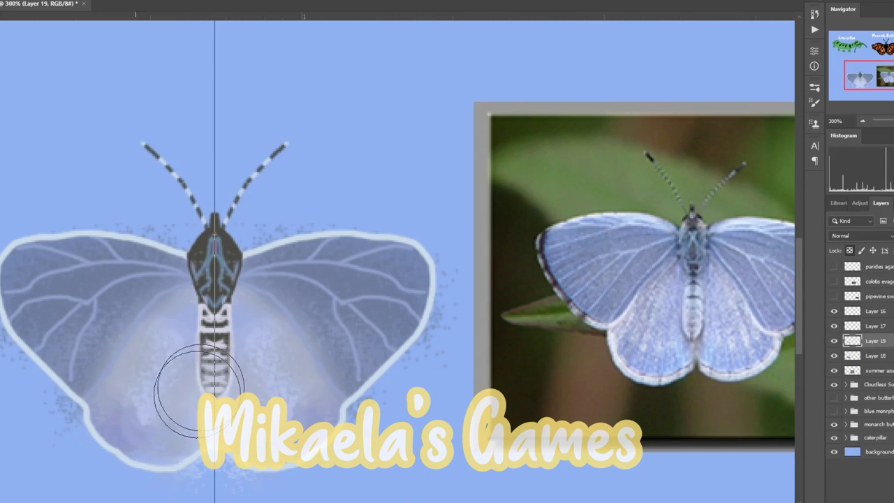
mouse_move(198, 389)
left_mouse_down()
mouse_move(158, 464)
mouse_move(137, 444)
mouse_move(162, 473)
mouse_move(134, 443)
mouse_move(152, 422)
left_mouse_up()
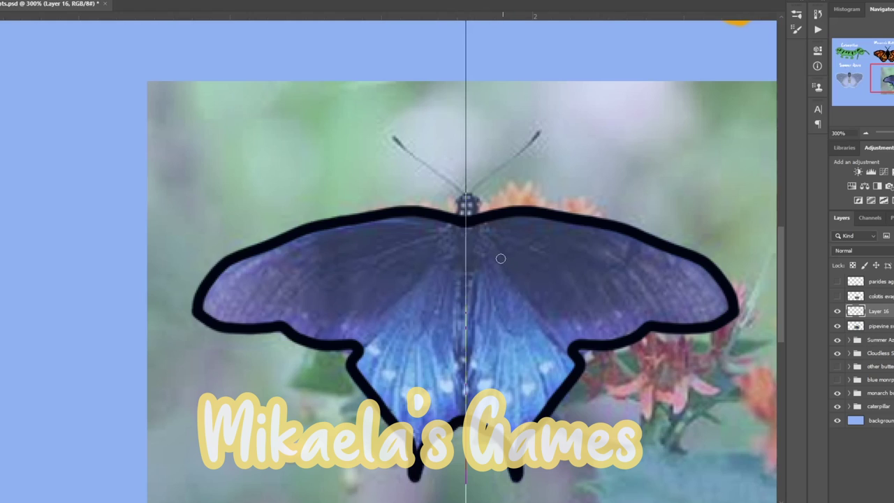
Try a dividing line between the pipevine swallowtail's upper and lower wings, and trace its body along the symmetry axis on Layer 16.
mouse_move(501, 258)
left_mouse_down()
mouse_move(517, 291)
mouse_move(604, 364)
mouse_move(514, 277)
left_mouse_up()
key("ctrl+z")
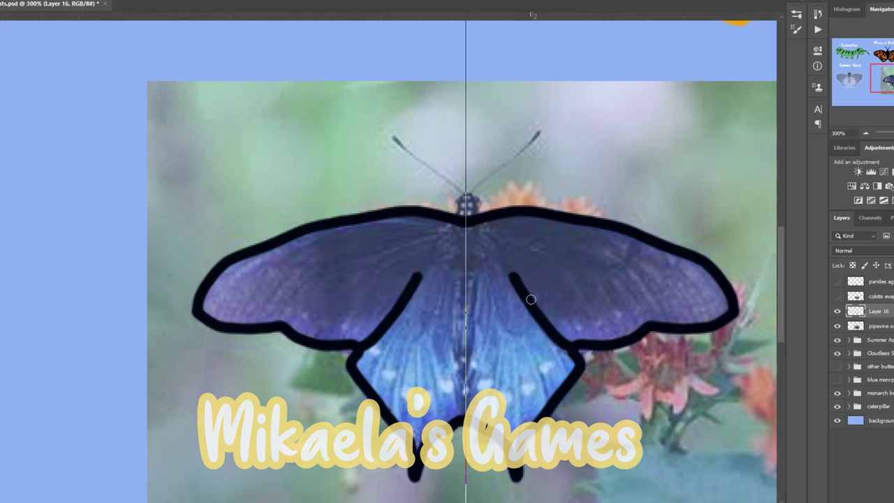
key("ctrl+z")
mouse_move(465, 418)
left_mouse_down()
mouse_move(448, 300)
mouse_move(465, 203)
left_mouse_up()
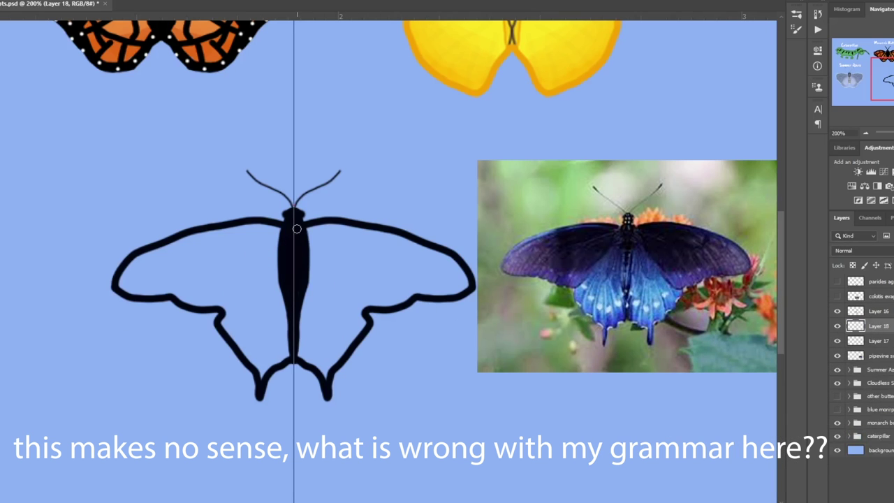
Move Layer 18 below Layer 17 and paint mirrored purple edges along the inner side of the swallowtail's upper wings.
left_click_drag(878, 326, 878, 347)
left_click_drag(303, 225, 331, 282)
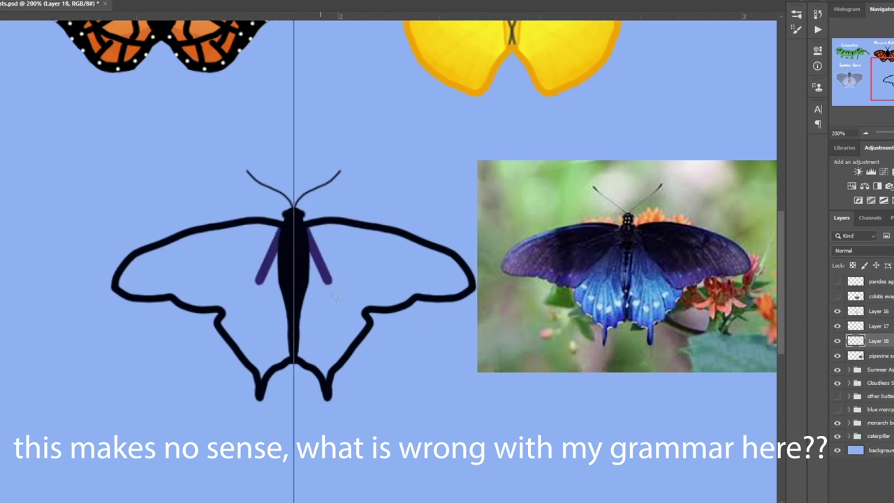
key("ctrl+z")
left_click_drag(305, 228, 364, 307)
key("ctrl+z")
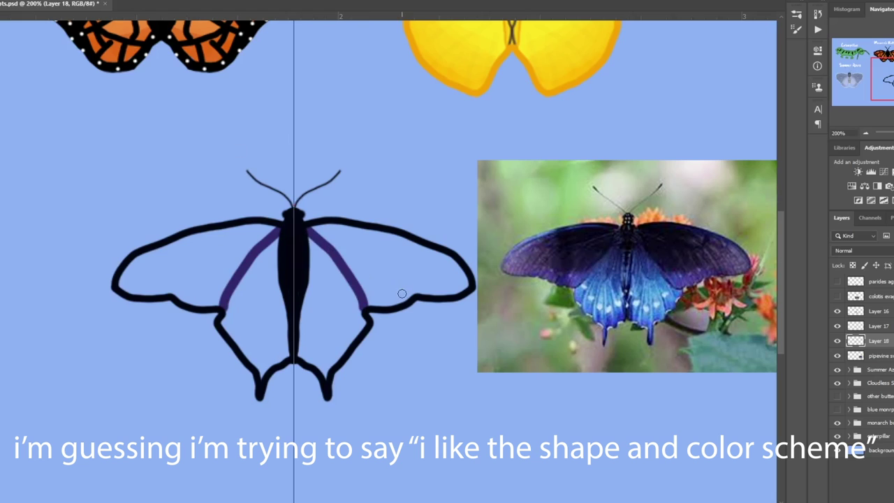
mouse_move(126, 285)
left_mouse_down()
mouse_move(145, 261)
mouse_move(184, 289)
mouse_move(234, 265)
mouse_move(203, 240)
mouse_move(206, 251)
mouse_move(145, 263)
mouse_move(243, 228)
mouse_move(221, 299)
mouse_move(132, 292)
mouse_move(183, 287)
mouse_move(208, 255)
left_mouse_up()
key("ctrl+z")
key("ctrl+z")
Paint the swallowtail's lower wings light blue on a new layer placed below Layer 18.
mouse_move(231, 321)
left_mouse_down()
mouse_move(284, 241)
mouse_move(274, 354)
left_mouse_up()
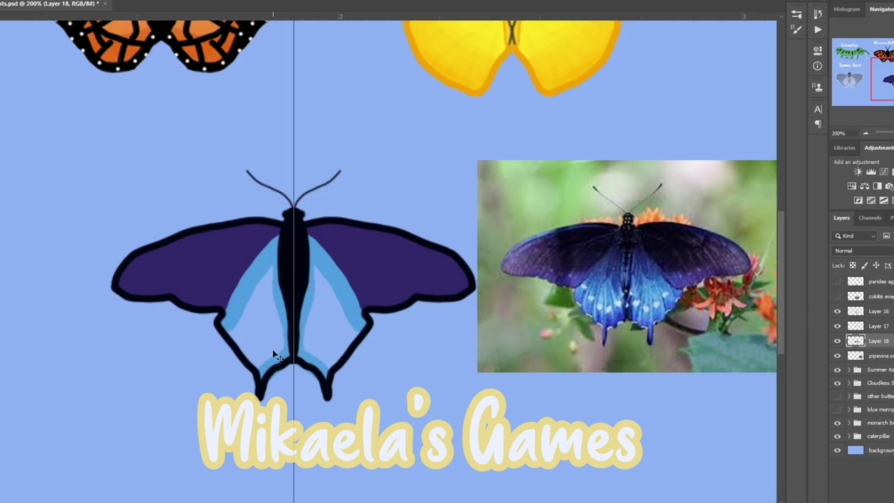
key("ctrl+z")
key("ctrl+shift+alt+n")
left_click_drag(877, 341, 877, 362)
mouse_move(251, 358)
left_mouse_down()
mouse_move(278, 365)
mouse_move(261, 383)
mouse_move(234, 276)
mouse_move(262, 346)
left_mouse_up()
Pick a darker blue and paint the part of the lower wings nearest the upper wings on Layer 19.
left_click(703, 403)
left_click(839, 324)
mouse_move(233, 305)
left_mouse_down()
mouse_move(284, 245)
mouse_move(250, 269)
left_mouse_up()
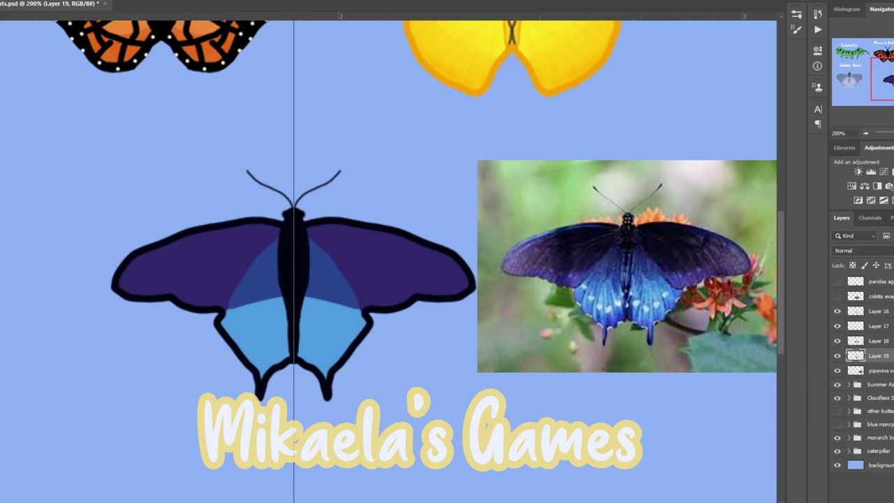
Paint near-black patches over the inner part of the swallowtail's purple upper wings on a new layer above Layer 18.
left_click(839, 324)
key("ctrl+shift+alt+n")
key("ctrl+]")
mouse_move(315, 237)
left_mouse_down()
mouse_move(393, 238)
mouse_move(323, 229)
mouse_move(410, 241)
left_mouse_up()
Pick a pale blue with hue 207, saturation 23 and brightness 100, and dot mirrored spots across the lower wings on a new layer.
left_click(613, 359)
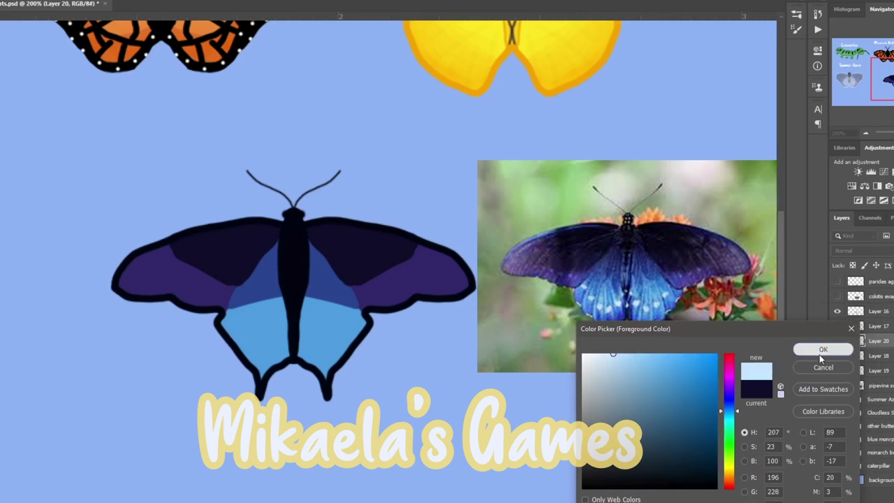
left_click(823, 351)
key("ctrl+shift+alt+n")
left_click_drag(285, 345, 279, 348)
left_click_drag(264, 349, 257, 354)
left_click(227, 323)
mouse_move(245, 342)
left_mouse_down()
mouse_move(237, 320)
mouse_move(237, 335)
left_mouse_up()
key("ctrl+z")
key("ctrl+z")
key("ctrl+z")
key("ctrl+z")
left_click(248, 340)
left_click_drag(276, 352, 272, 355)
left_click(281, 343)
left_click_drag(261, 344, 264, 345)
left_click(264, 332)
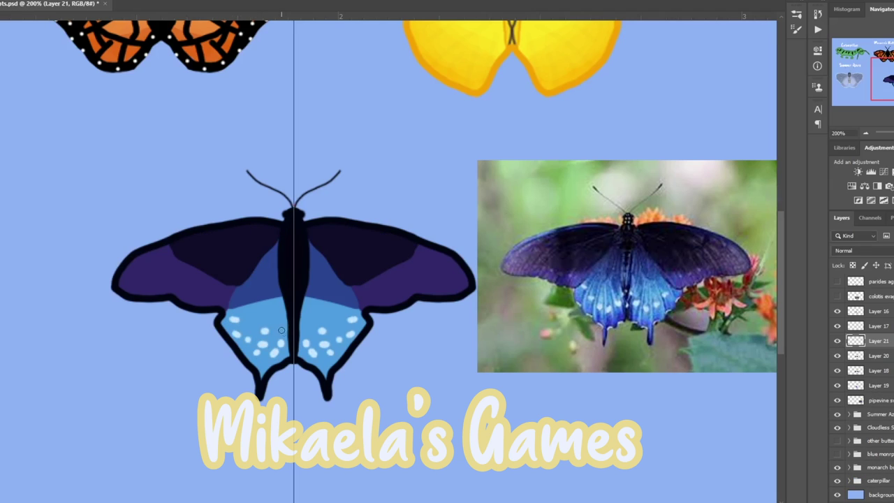
Add Layer 22 below Layer 17 and paint a newly picked colour along the boundary between the lower wings' two blues.
left_click(850, 322)
left_click(671, 352)
left_click(807, 331)
key("ctrl+shift+alt+n")
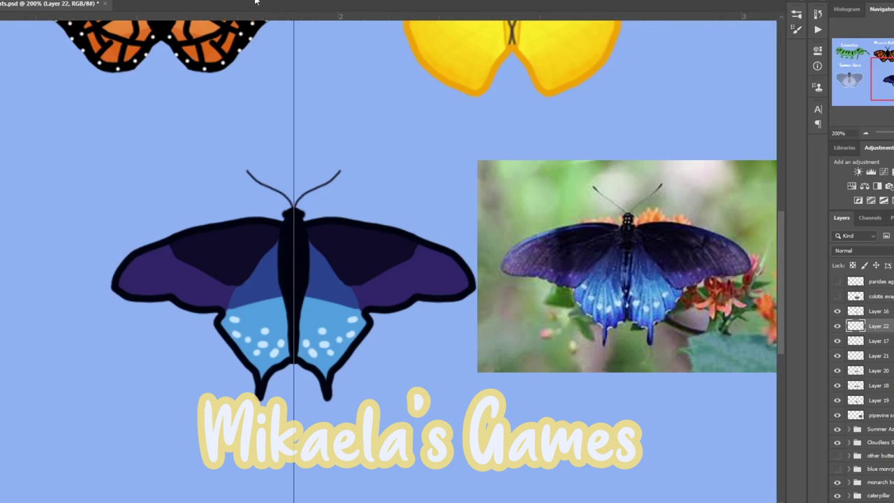
left_click_drag(886, 327, 886, 343)
mouse_move(225, 309)
left_mouse_down()
mouse_move(273, 290)
mouse_move(311, 307)
mouse_move(265, 291)
mouse_move(271, 263)
mouse_move(227, 294)
mouse_move(282, 312)
mouse_move(364, 297)
mouse_move(230, 313)
mouse_move(281, 290)
left_mouse_up()
left_click(221, 281)
left_click(807, 331)
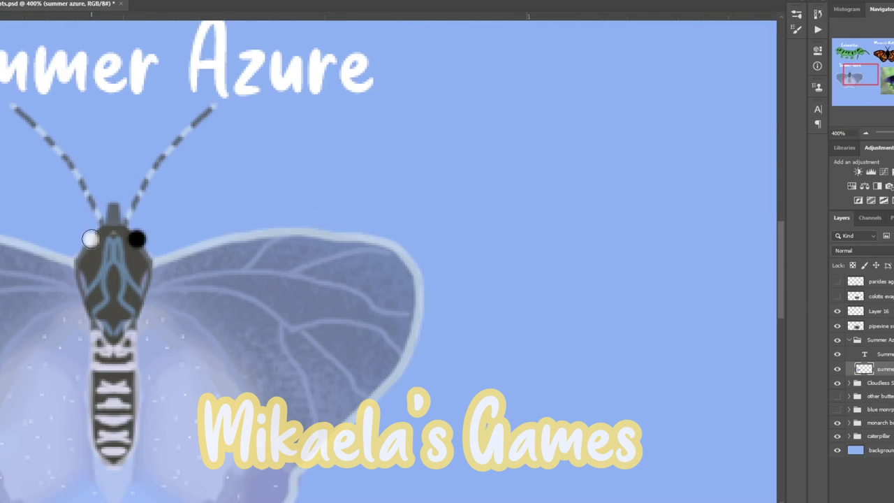
Paint the summer azure's remaining white eye black.
scroll(402, 346, "down", 4)
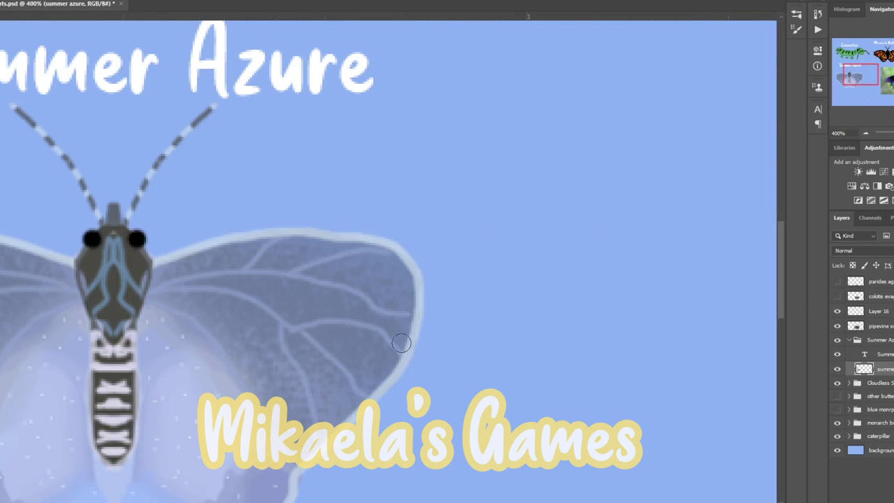
scroll(441, 327, "up", 2)
scroll(441, 327, "up", 4)
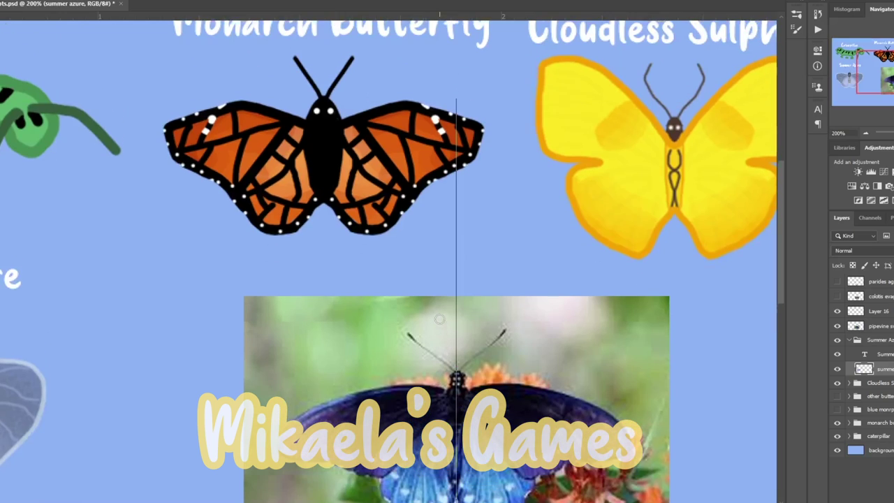
Collapse the Summer Azure group and select the cloudless sulphur drawing layer inside its group.
scroll(441, 326, "right", 3)
scroll(501, 280, "right", 1)
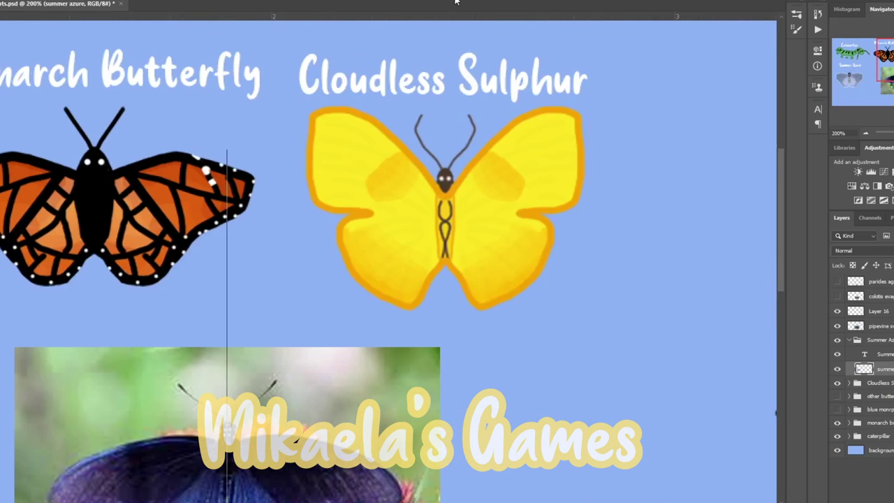
key("ctrl+equal")
key("ctrl+equal")
key("ctrl+equal")
scroll(563, 119, "up", 2)
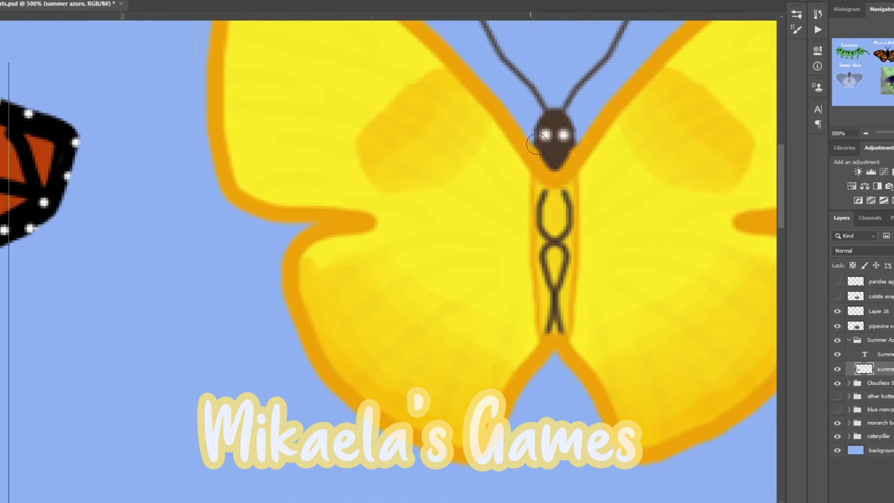
left_click(849, 340)
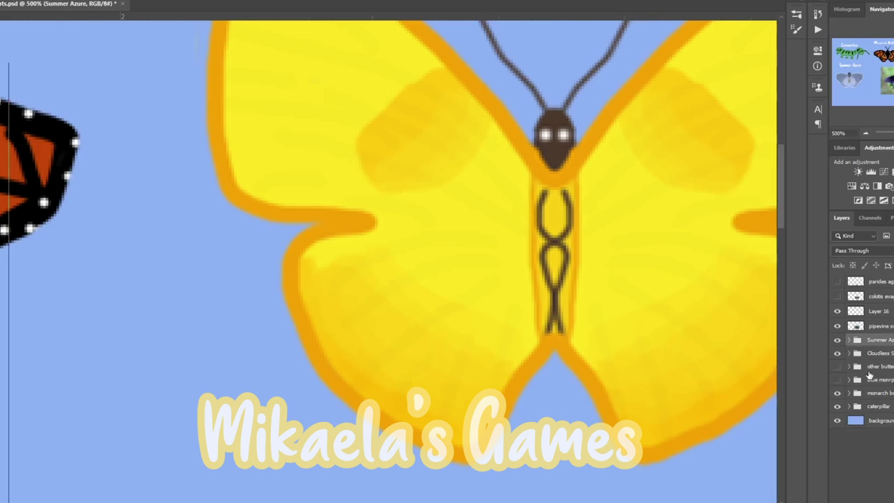
left_click(849, 353)
left_click(838, 382)
left_click(838, 382)
left_click(884, 382)
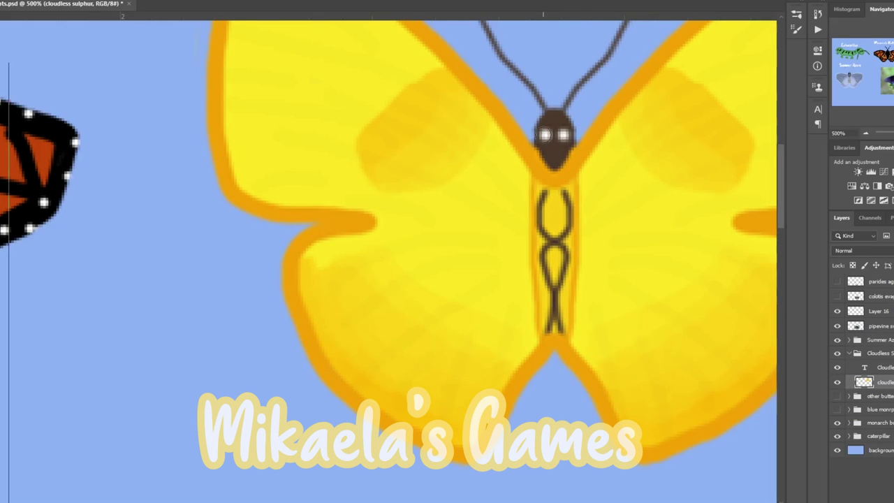
Try recolouring the cloudless sulphur's eyes, and set the foreground colour to the head's dark brown #4c392c.
left_click(545, 135)
left_click(564, 135)
key("ctrl+z")
key("ctrl+z")
left_click(560, 155)
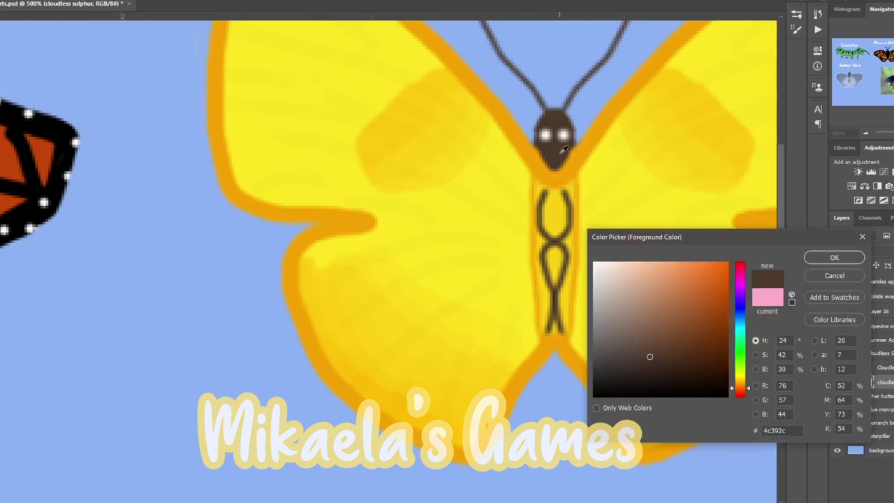
key("Return")
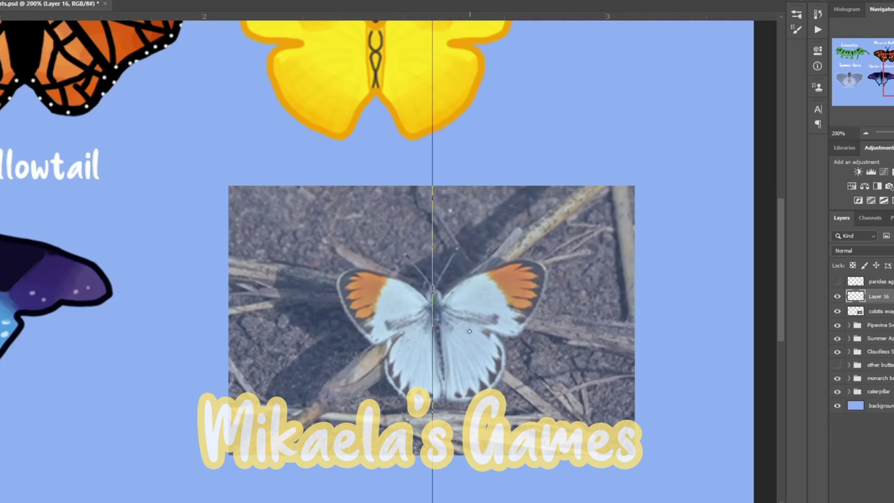
Trace the colotis evagore's mirrored wing and body outlines on Layer 16, checking them with the reference photo hidden.
mouse_move(381, 274)
left_mouse_down()
mouse_move(374, 336)
mouse_move(418, 403)
left_mouse_up()
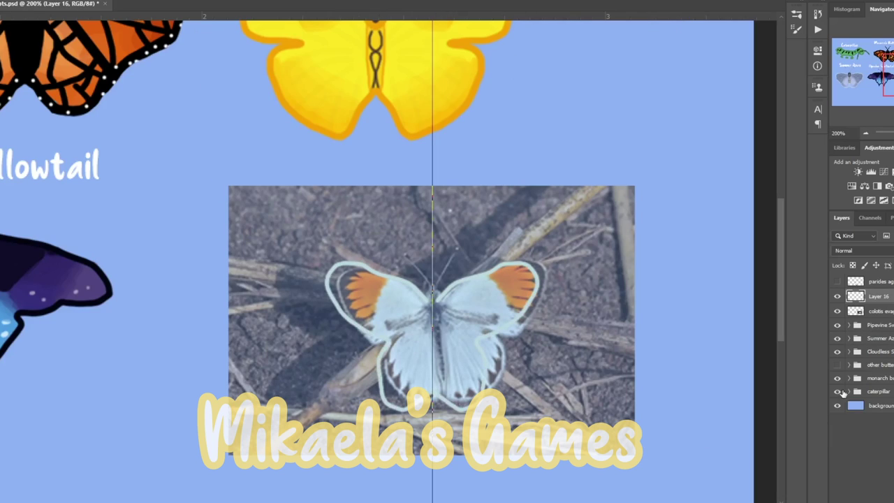
left_click(838, 311)
left_click(838, 312)
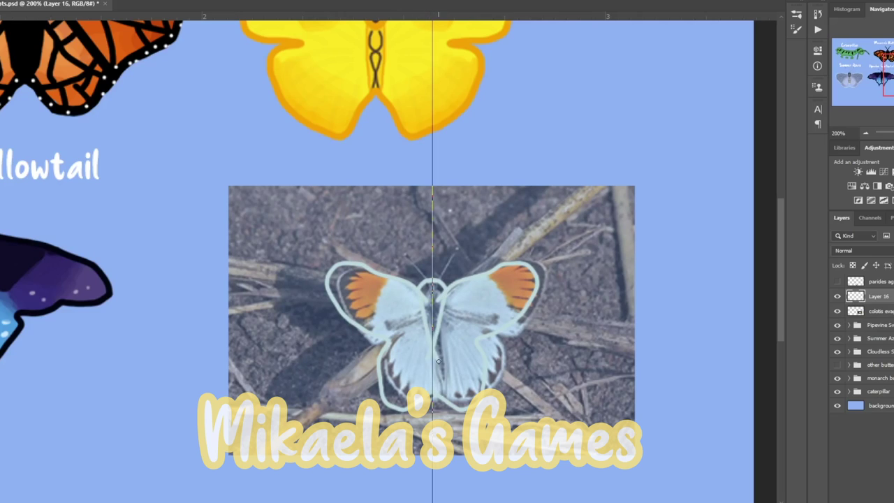
left_click_drag(431, 377, 418, 295)
left_click(838, 312)
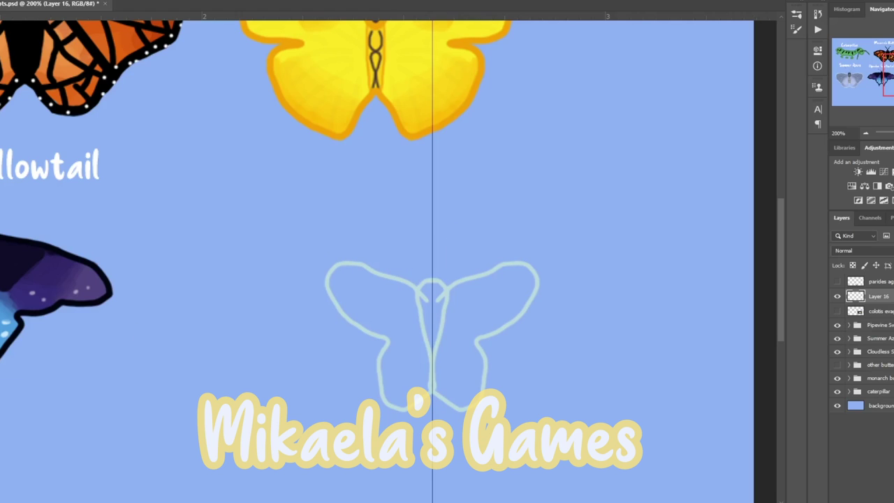
left_click(838, 311)
Try short dark mirrored antennae on the colotis evagore's head with the reference photo hidden.
left_click(423, 272)
left_click(822, 328)
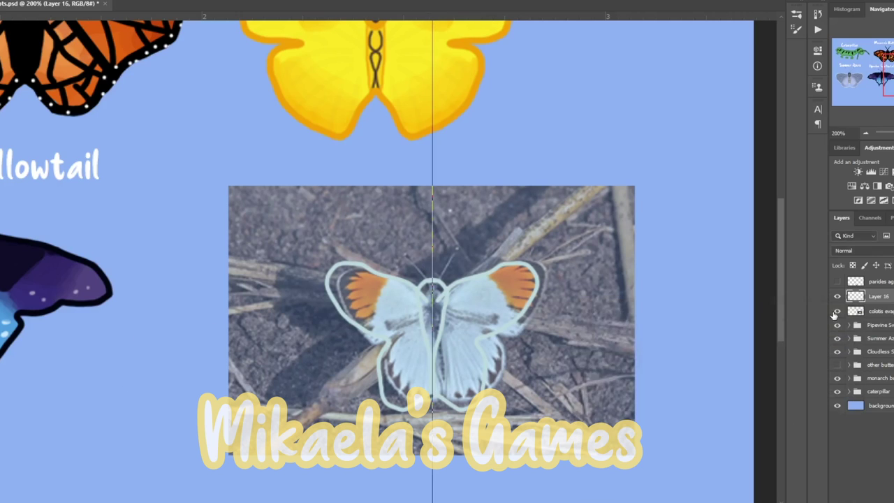
left_click(837, 311)
left_click(423, 280)
left_click_drag(424, 280, 413, 259)
key("ctrl+z")
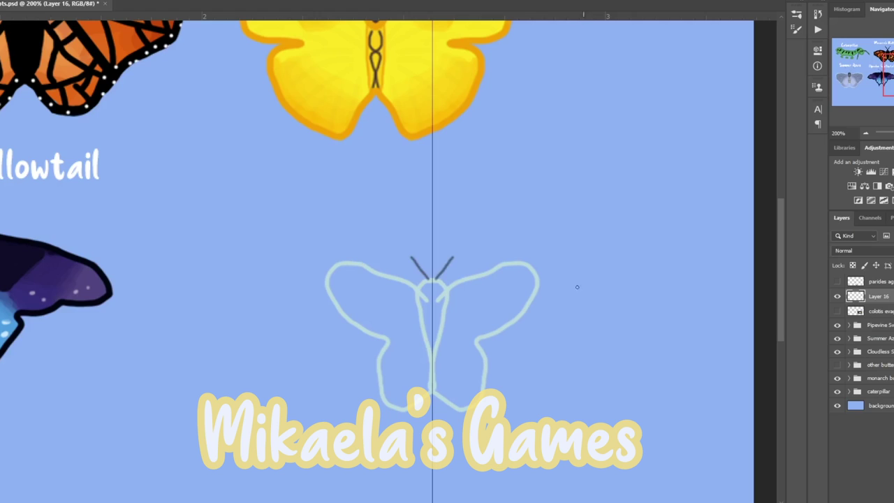
key("ctrl+z")
key("ctrl+z")
key("ctrl+z")
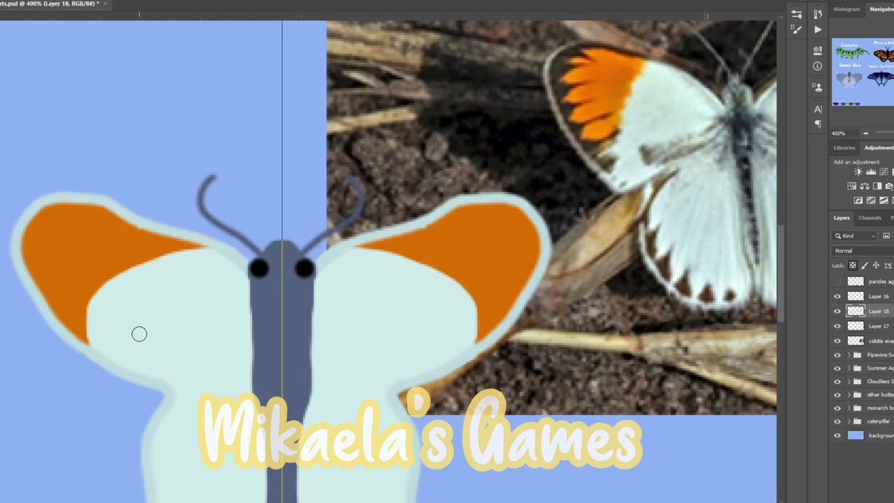
Try a dark brown border and stripes across the colotis evagore's orange wing tips on Layer 18.
mouse_move(80, 343)
left_mouse_down()
mouse_move(20, 219)
mouse_move(27, 236)
mouse_move(59, 215)
mouse_move(211, 248)
left_mouse_up()
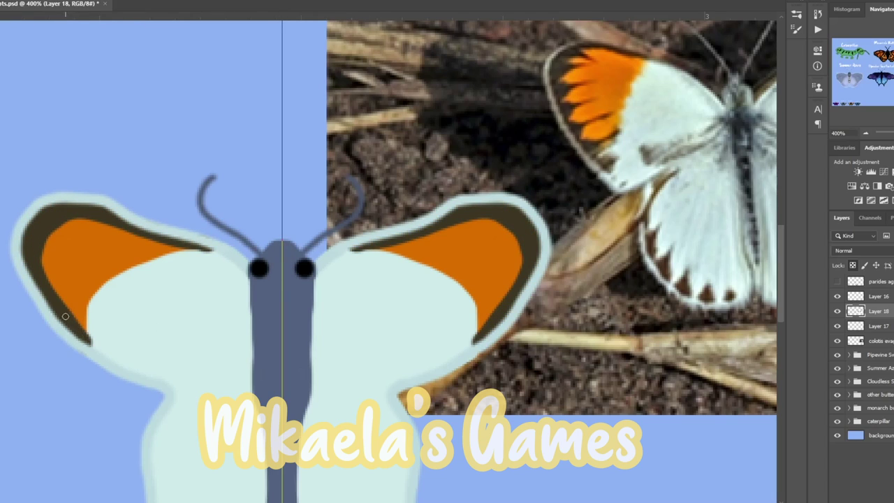
left_click_drag(65, 308, 88, 297)
left_click_drag(41, 269, 91, 279)
left_click_drag(41, 241, 110, 271)
left_click_drag(87, 223, 148, 256)
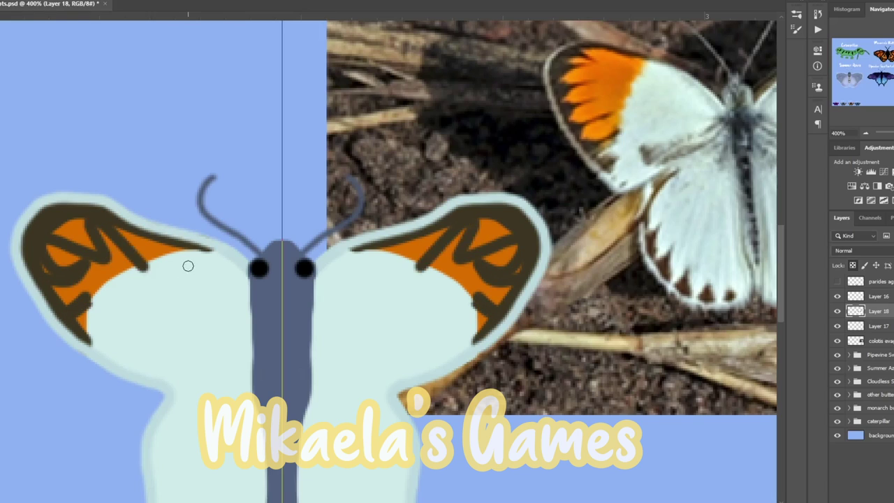
key("ctrl+z")
key("ctrl+z")
key("ctrl+z")
key("ctrl+z")
key("ctrl+z")
key("ctrl+z")
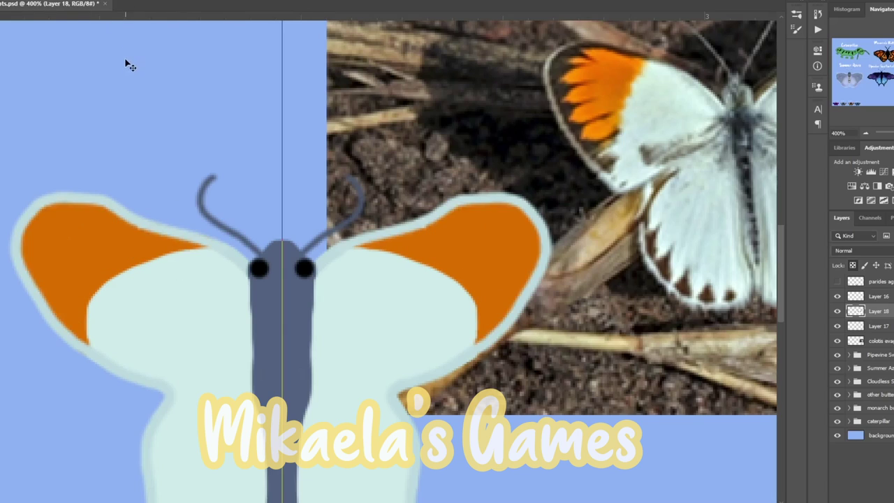
Try separate border strokes along the inner and outer edges of the orange wing tips.
mouse_move(87, 342)
left_mouse_down()
mouse_move(49, 309)
mouse_move(76, 301)
mouse_move(31, 277)
mouse_move(80, 282)
mouse_move(13, 253)
mouse_move(78, 258)
mouse_move(110, 242)
mouse_move(150, 260)
left_mouse_up()
key("ctrl+z")
mouse_move(83, 344)
left_mouse_down()
mouse_move(35, 274)
mouse_move(80, 245)
mouse_move(52, 239)
left_mouse_up()
key("ctrl+z")
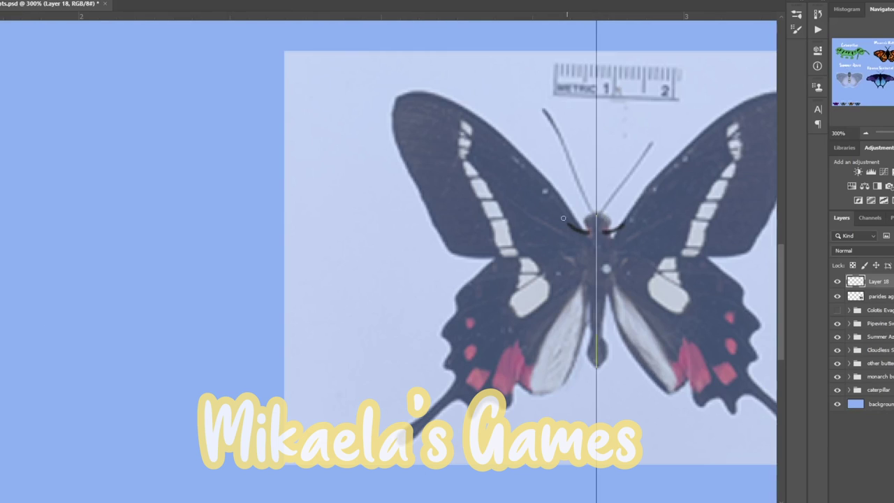
Trace the parides butterfly's mirrored wing and body outlines over its photo on Layer 18, and check them without the photo.
mouse_move(587, 231)
left_mouse_down()
mouse_move(531, 173)
mouse_move(539, 169)
mouse_move(444, 98)
mouse_move(411, 168)
mouse_move(461, 290)
mouse_move(412, 426)
mouse_move(451, 399)
left_mouse_up()
key("ctrl+z")
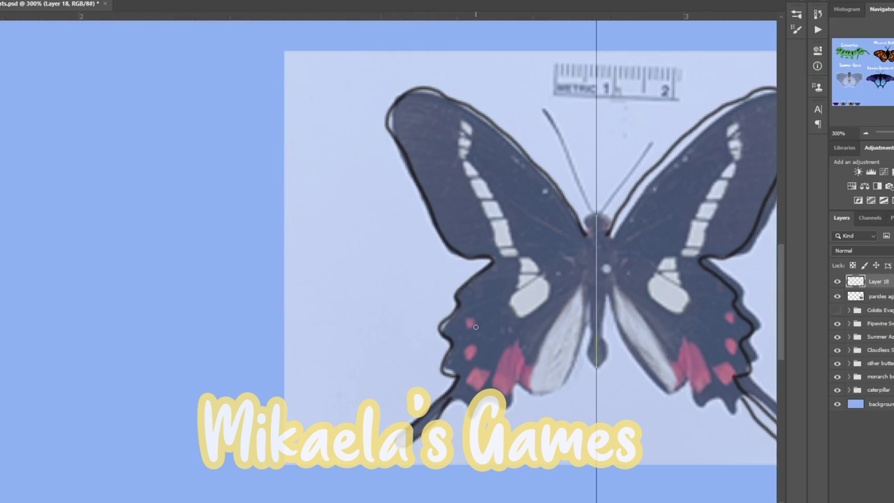
key("ctrl+z")
mouse_move(586, 236)
left_mouse_down()
mouse_move(433, 92)
mouse_move(395, 117)
mouse_move(424, 179)
mouse_move(488, 248)
mouse_move(463, 284)
mouse_move(453, 378)
mouse_move(406, 425)
mouse_move(444, 413)
mouse_move(471, 423)
mouse_move(522, 382)
mouse_move(567, 374)
mouse_move(601, 300)
left_mouse_up()
left_click(838, 299)
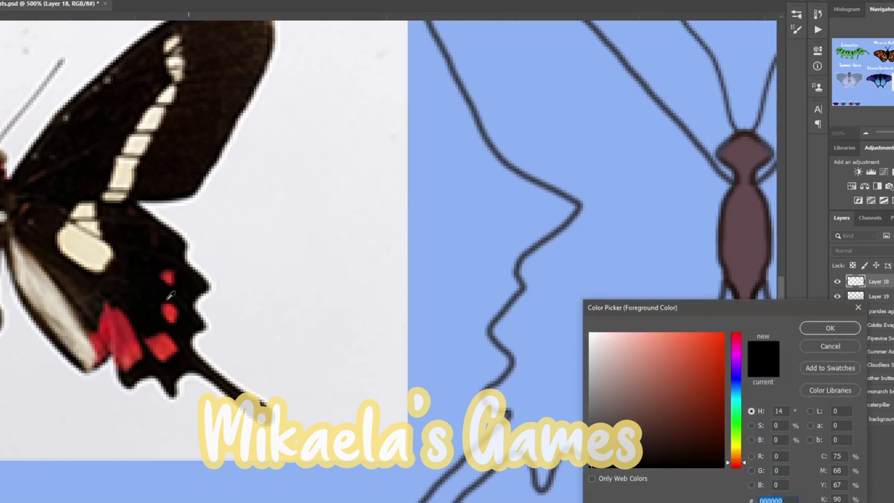
Sample a dark colour from the photo's lower wing and paint mirrored eyes on the parides butterfly's head.
left_click(170, 297)
left_click(829, 331)
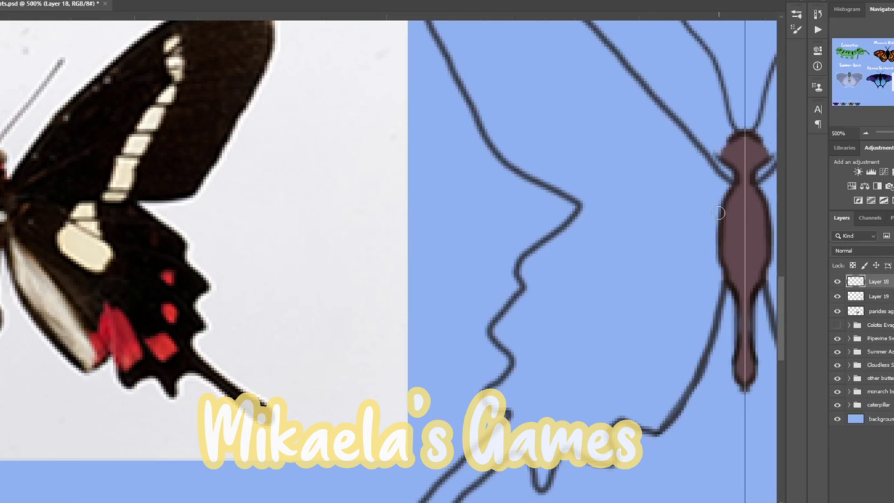
left_click(727, 144)
key("ctrl+z")
left_click(732, 145)
scroll(732, 162, "up", 1)
key("ctrl+z")
left_click_drag(729, 161, 736, 159)
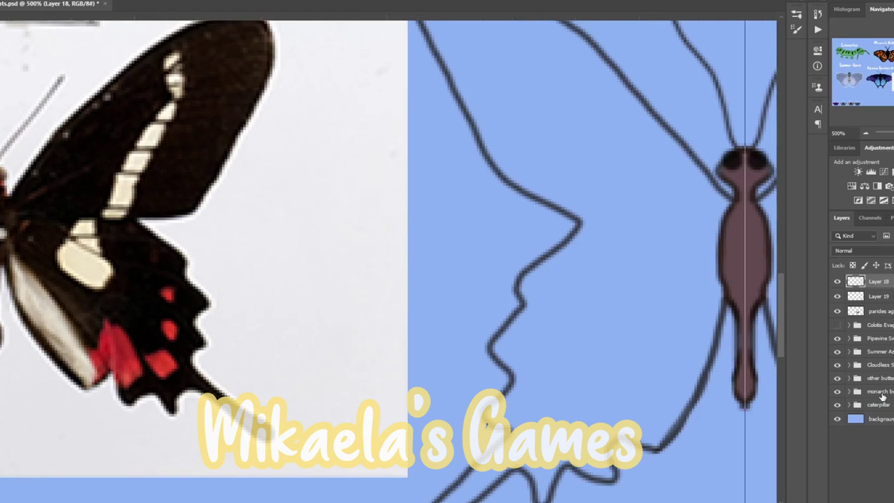
Set the foreground colour to #b56161 and replace it with a light grey.
scroll(389, 258, "right", 3)
left_click(651, 371)
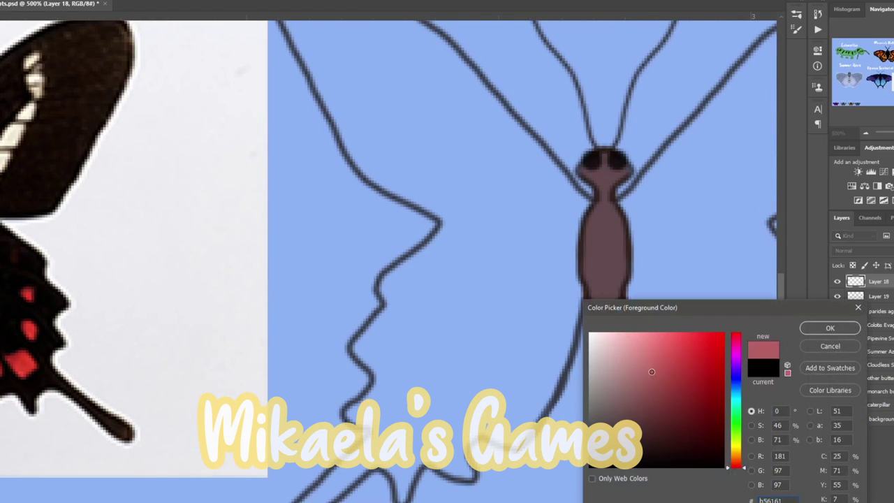
left_click(830, 328)
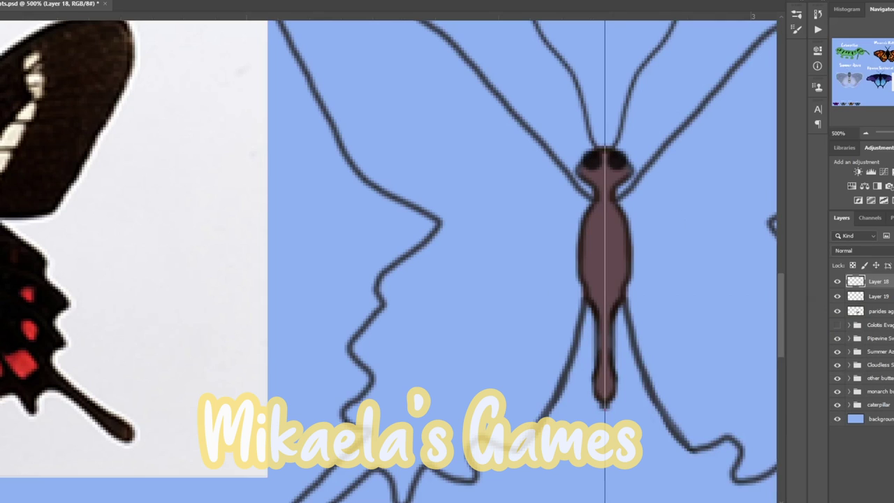
left_click(593, 355)
left_click(830, 327)
key("ctrl+minus")
key("ctrl+minus")
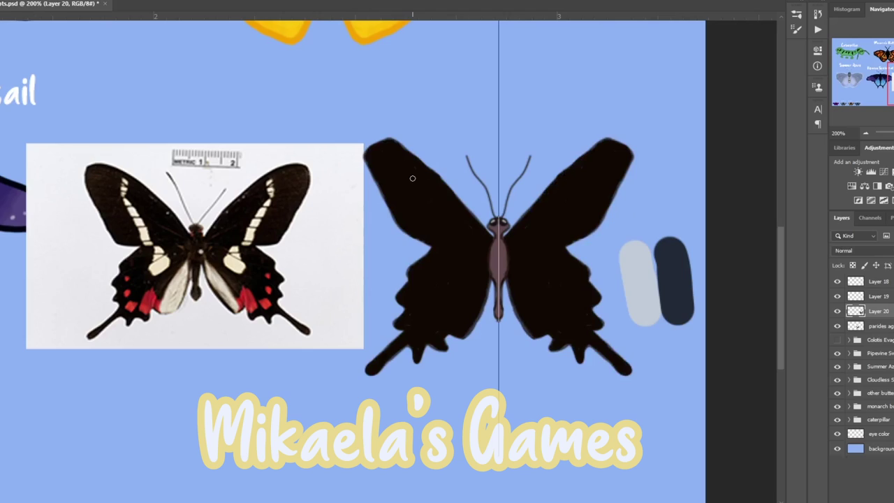
Paint mirrored cream stripes diagonally across the parides butterfly's upper wings on Layer 20.
mouse_move(416, 185)
left_mouse_down()
mouse_move(454, 227)
mouse_move(456, 255)
left_mouse_up()
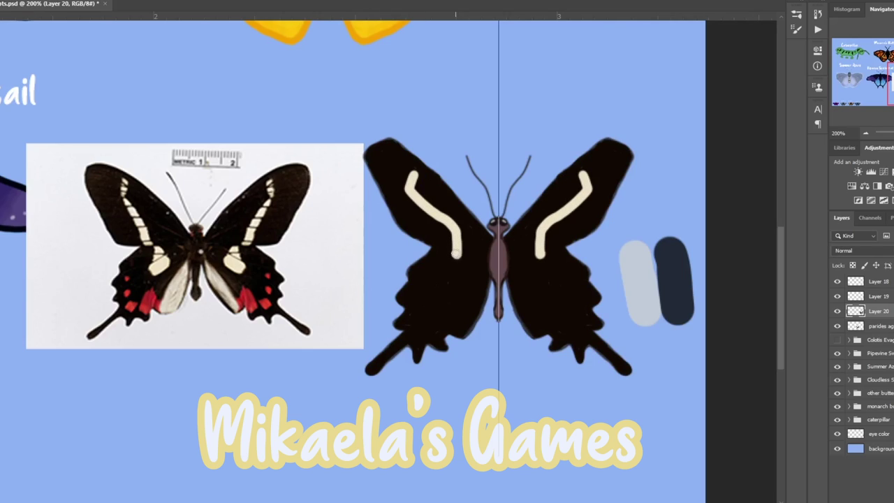
key("ctrl+z")
left_click_drag(402, 165, 463, 246)
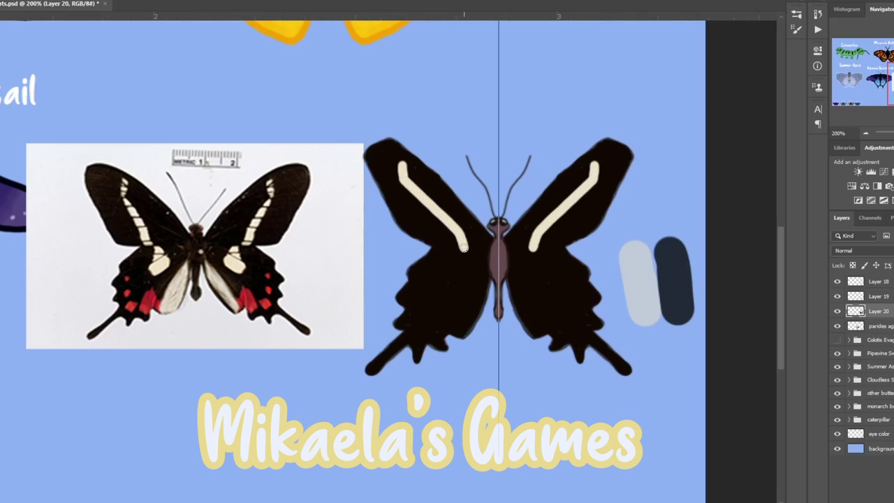
mouse_move(433, 211)
left_mouse_down()
mouse_move(442, 230)
mouse_move(445, 224)
left_mouse_up()
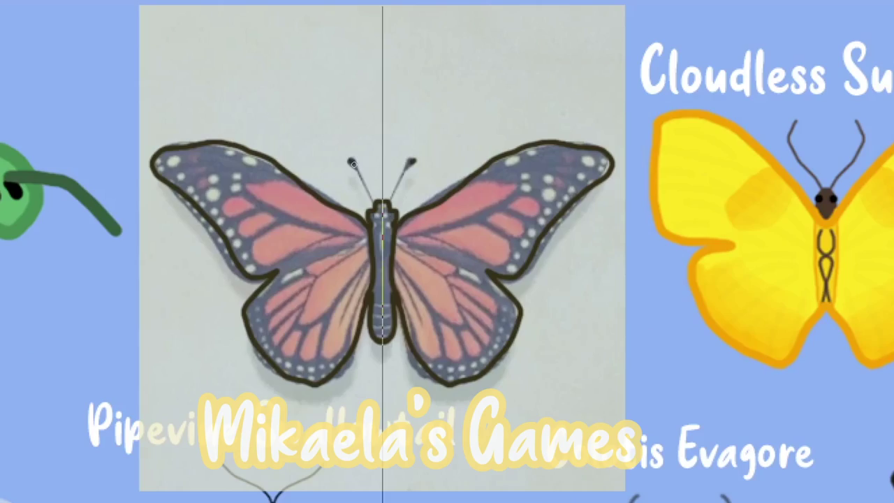
Trace the monarch's mirrored antennae over its photo and start outlining the orange patches in the upper wings.
left_click_drag(355, 162, 376, 205)
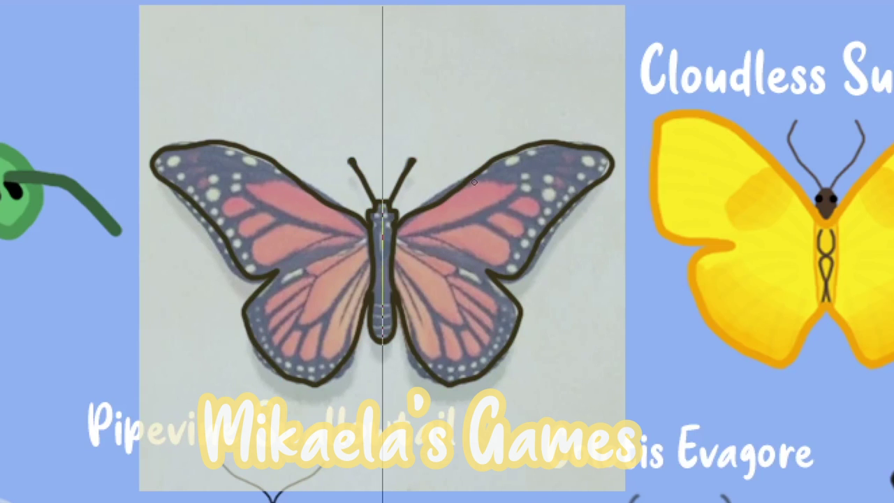
mouse_move(474, 182)
left_mouse_down()
mouse_move(518, 191)
mouse_move(534, 220)
mouse_move(511, 251)
mouse_move(419, 246)
mouse_move(494, 296)
mouse_move(494, 344)
mouse_move(440, 354)
mouse_move(403, 307)
left_mouse_up()
key("ctrl+z")
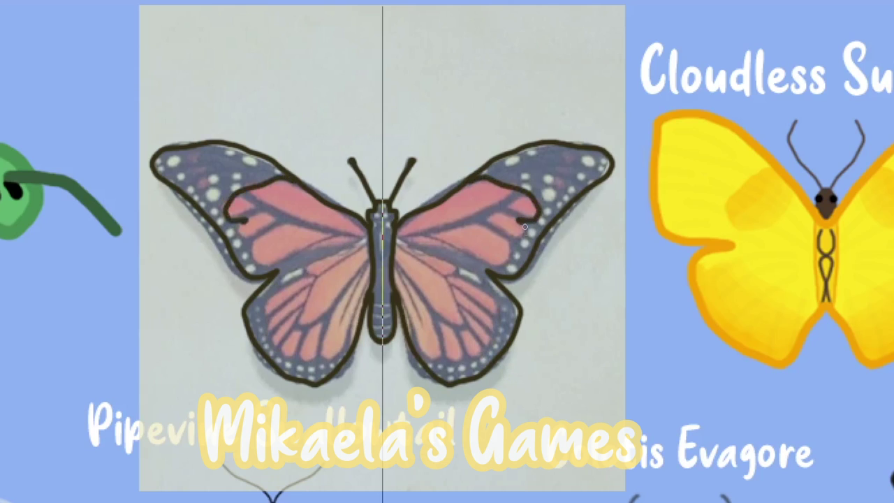